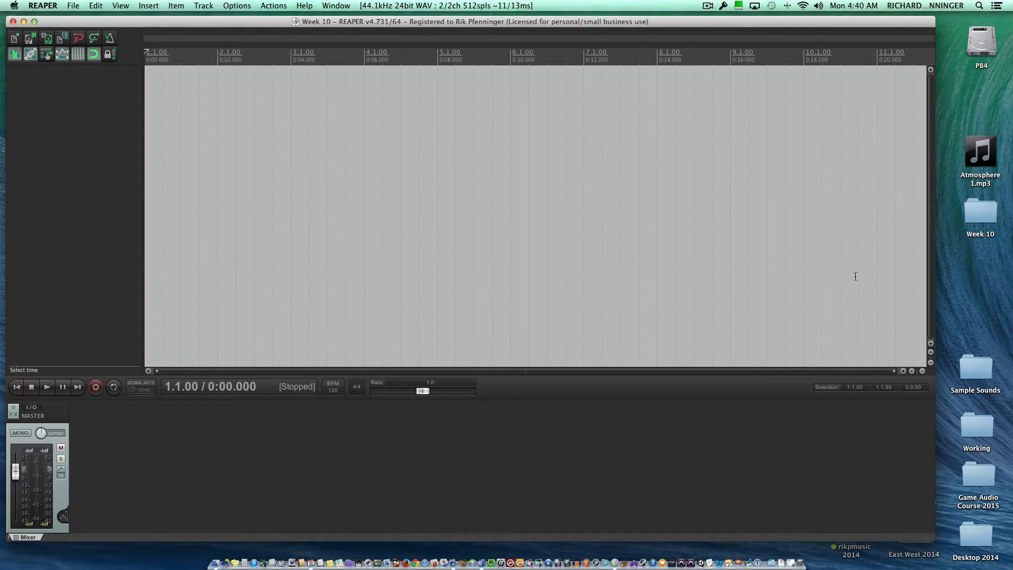
Import Atmosphere 1.mp3 from the desktop onto a new track at the project start and play it back.
mouse_move(969, 152)
left_click_drag(974, 143, 150, 132)
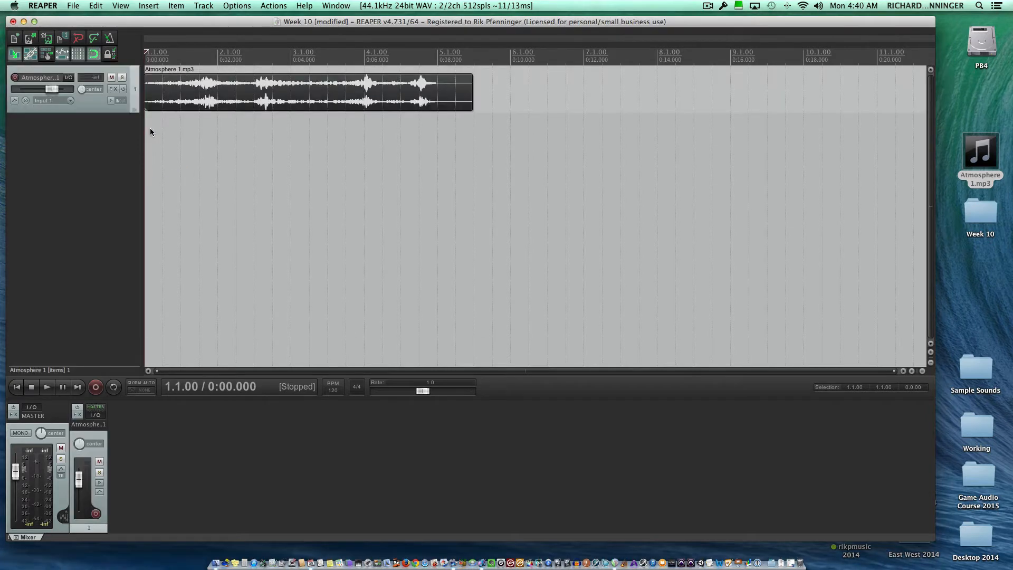
key("space")
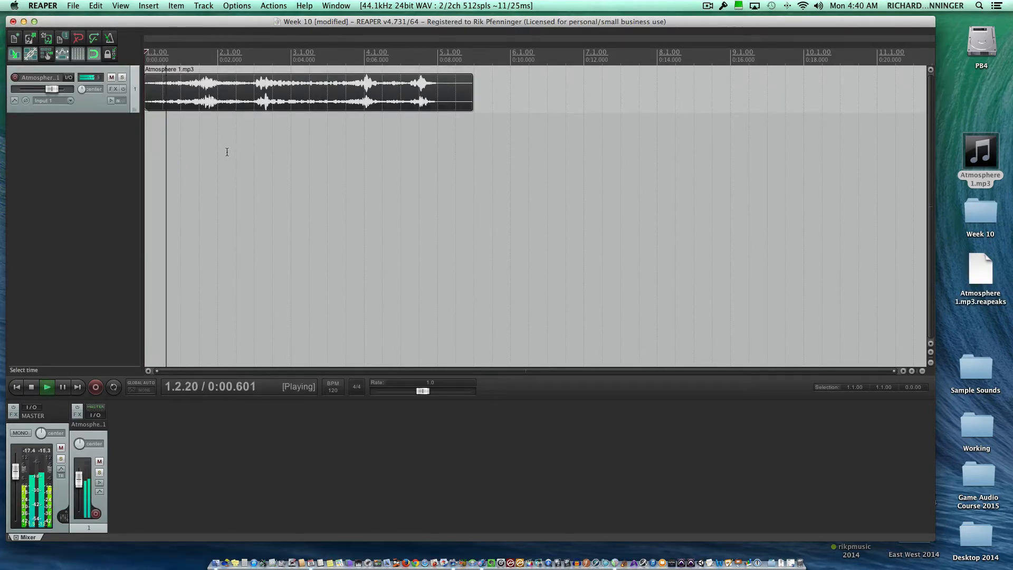
key("space")
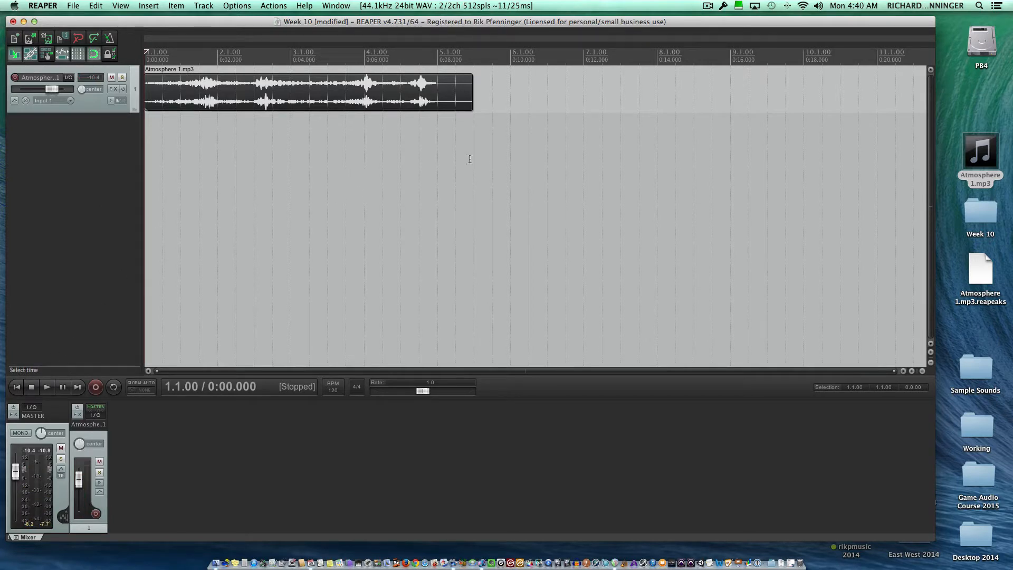
Turn off the grid lines and place the edit cursor where the audible waveform ends, at about 0:07.955.
left_click(470, 158)
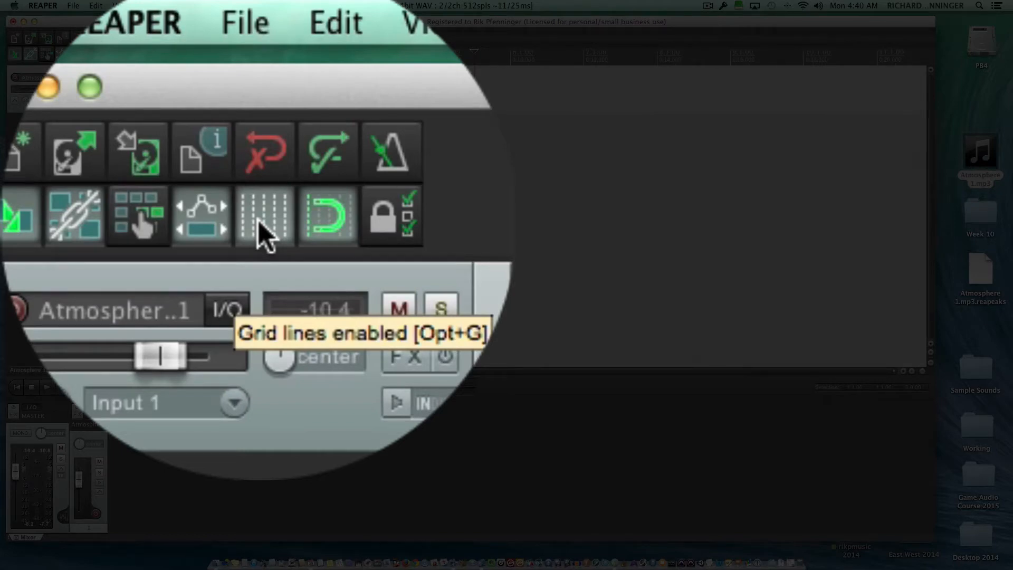
left_click(258, 222)
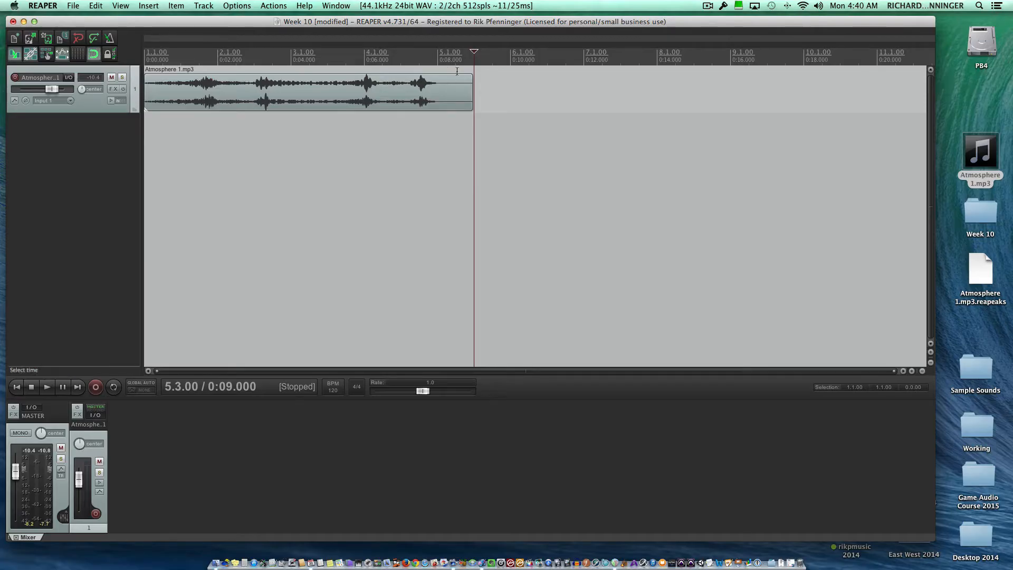
left_click_drag(474, 53, 437, 53)
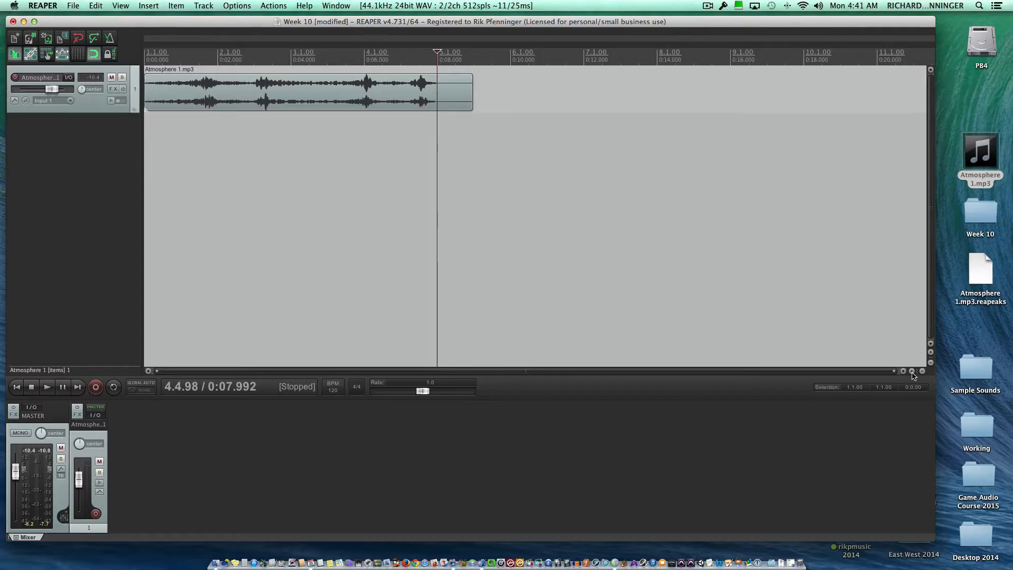
left_click(912, 371)
left_click(912, 371)
left_click(913, 371)
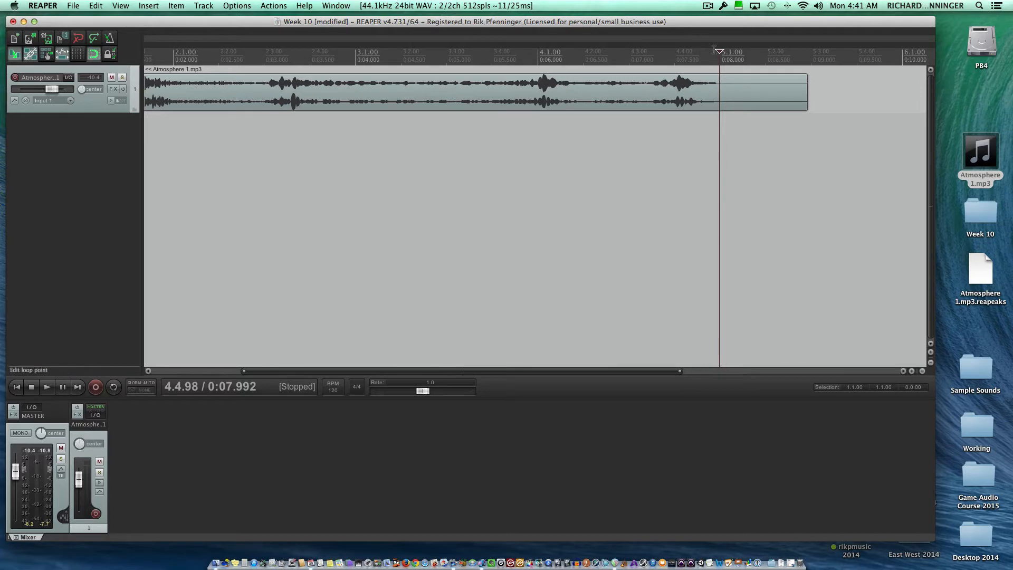
left_click_drag(720, 50, 717, 50)
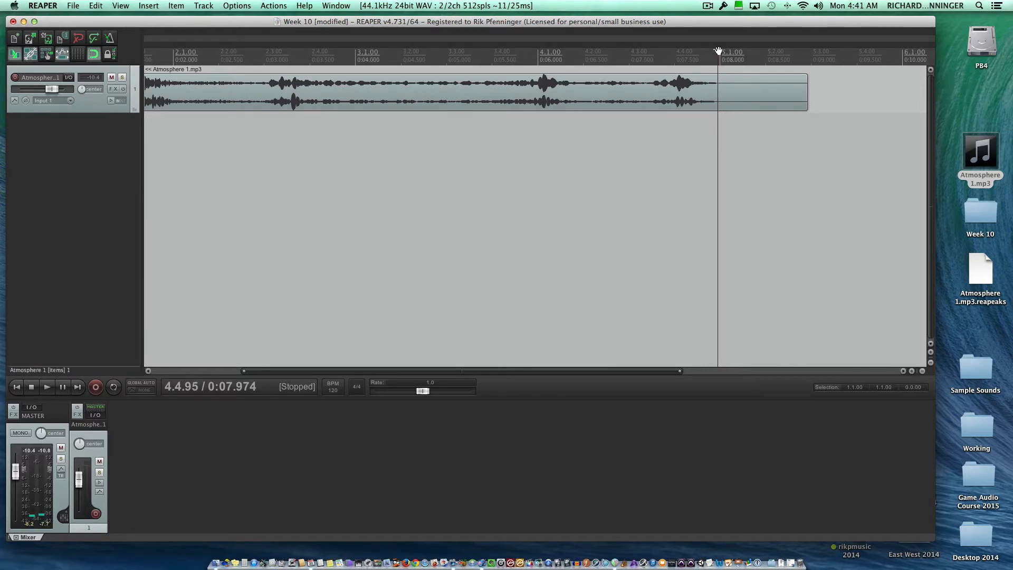
left_click(912, 372)
left_click(912, 371)
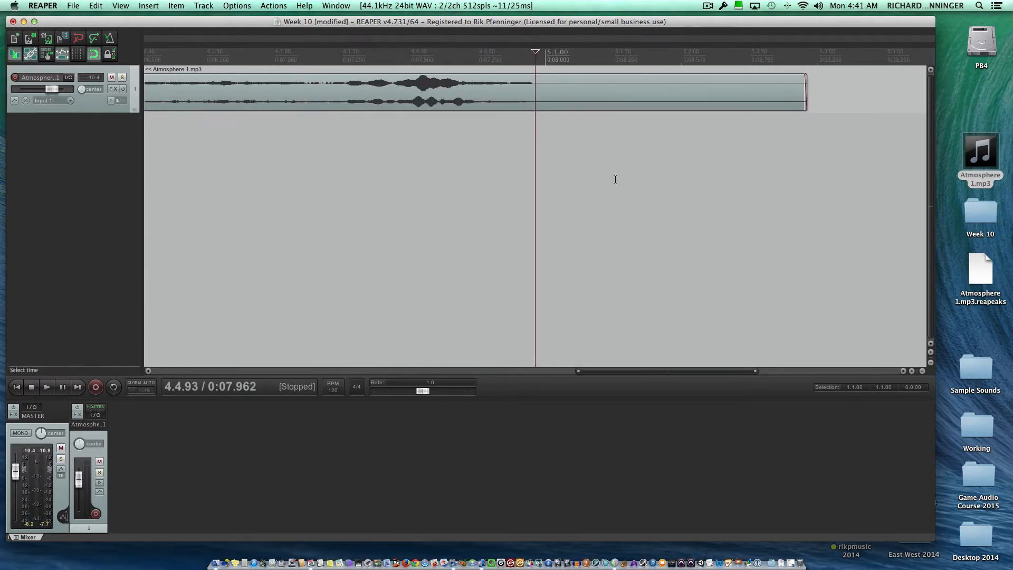
left_click_drag(535, 50, 534, 51)
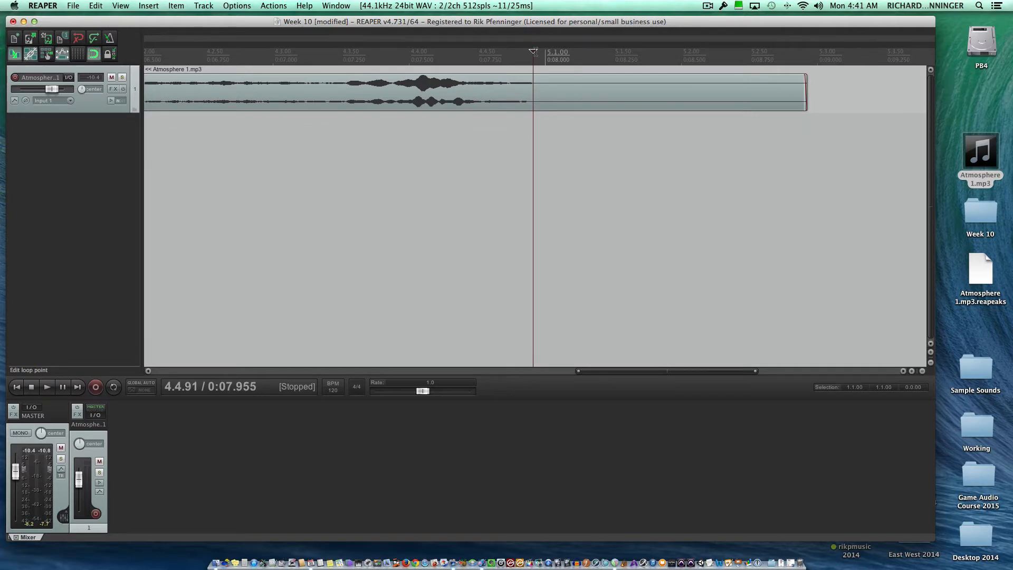
Try splitting the audio item at the edit cursor and deleting its silent tail, and undo both edits.
key("s")
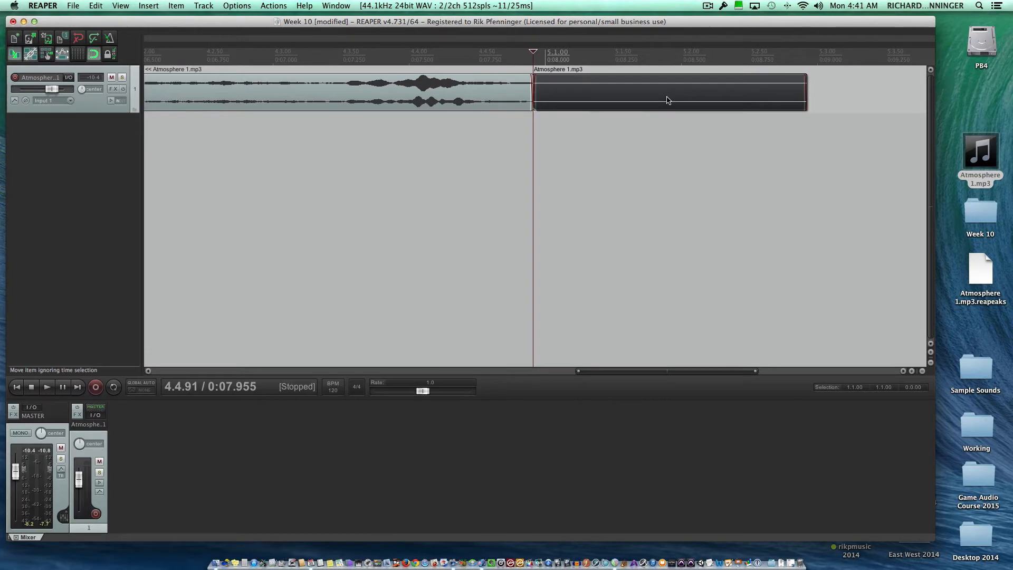
key("Delete")
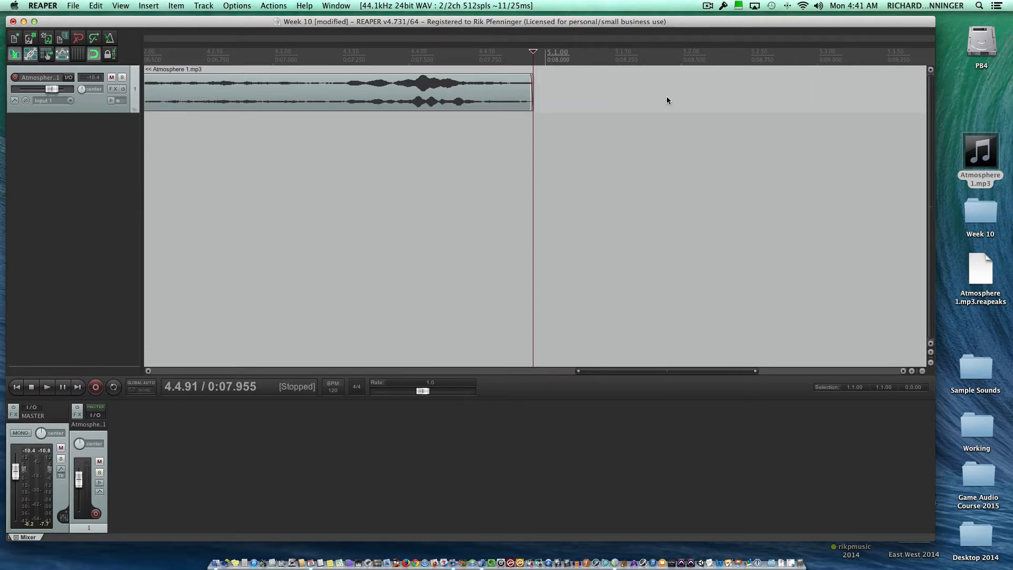
key("super+z")
key("super+z")
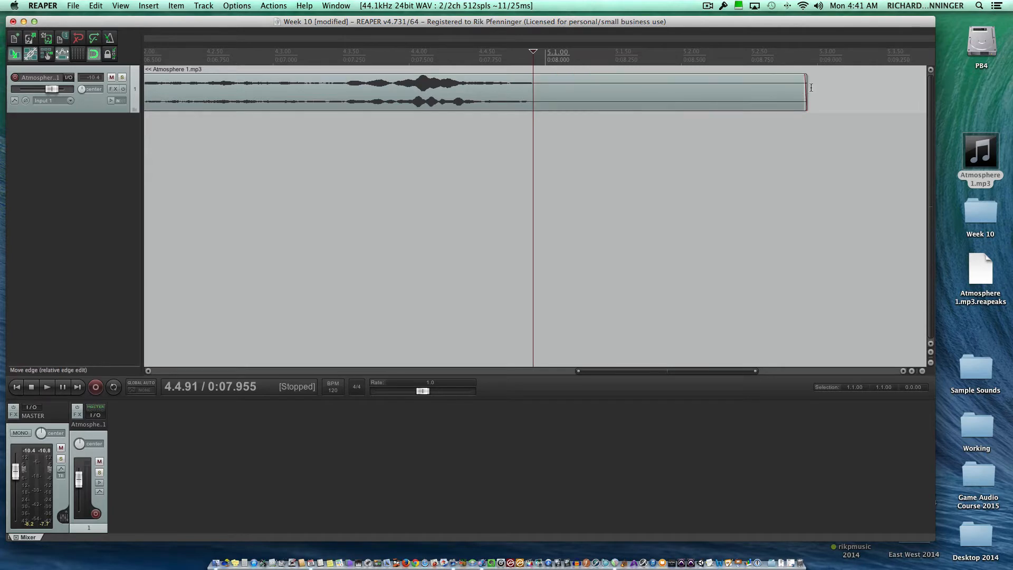
Try trimming the audio item's end back to the edit cursor, and undo the trim.
left_click_drag(805, 95, 533, 109)
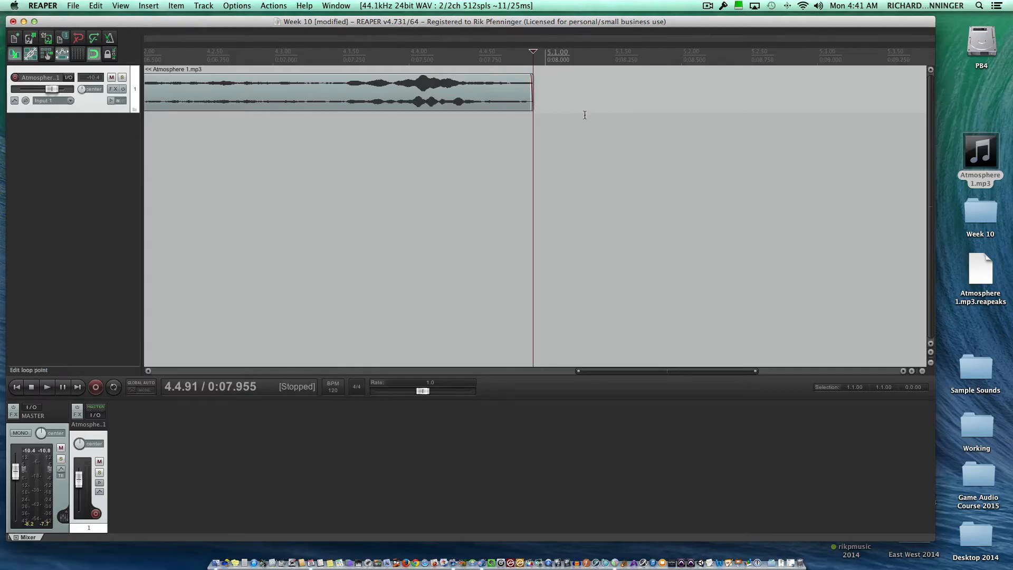
key("super+z")
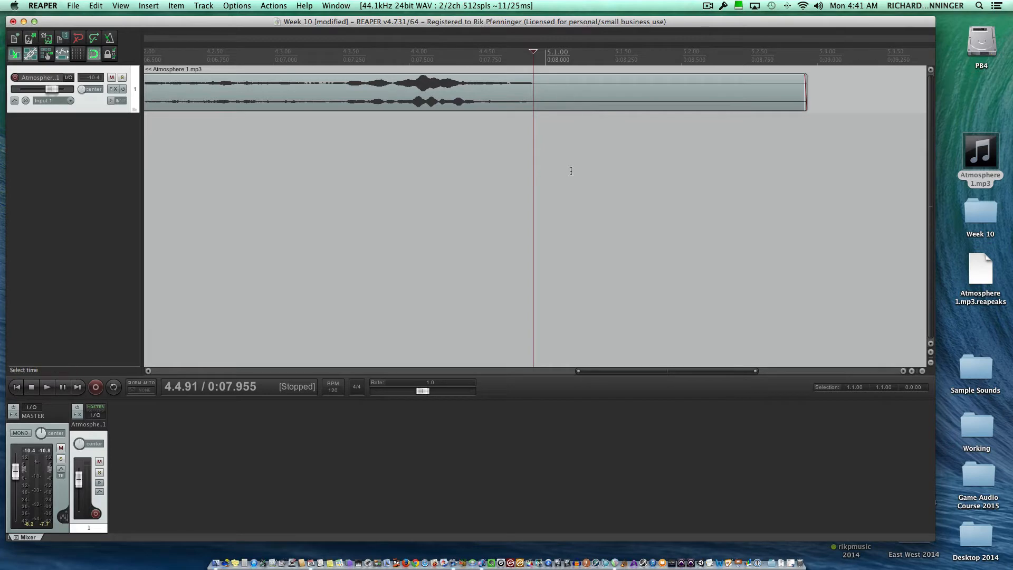
Split the audio item where its waveform ends, at about 0:07.952, and delete the silent part after the split.
left_click(912, 371)
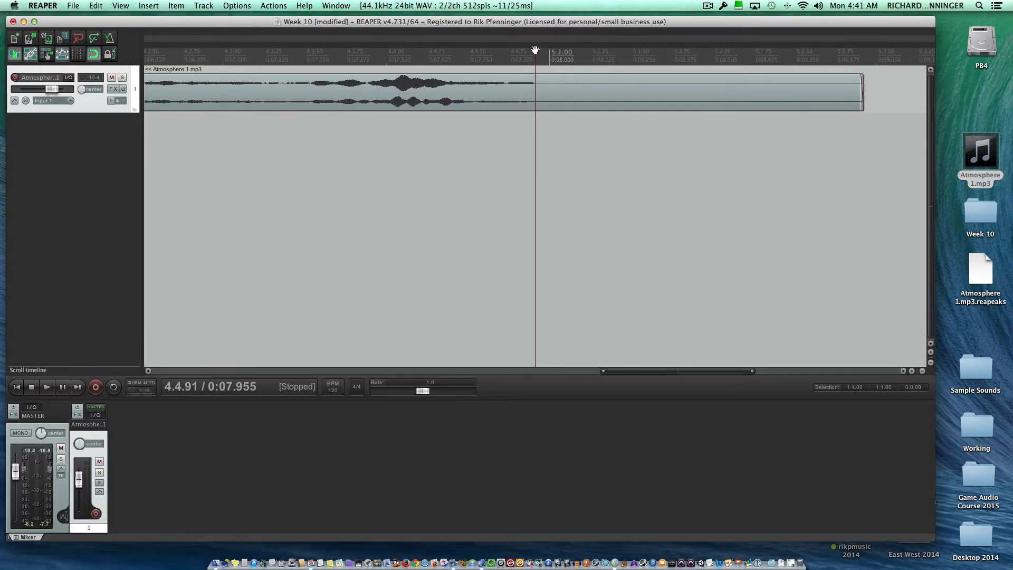
left_click_drag(535, 49, 534, 50)
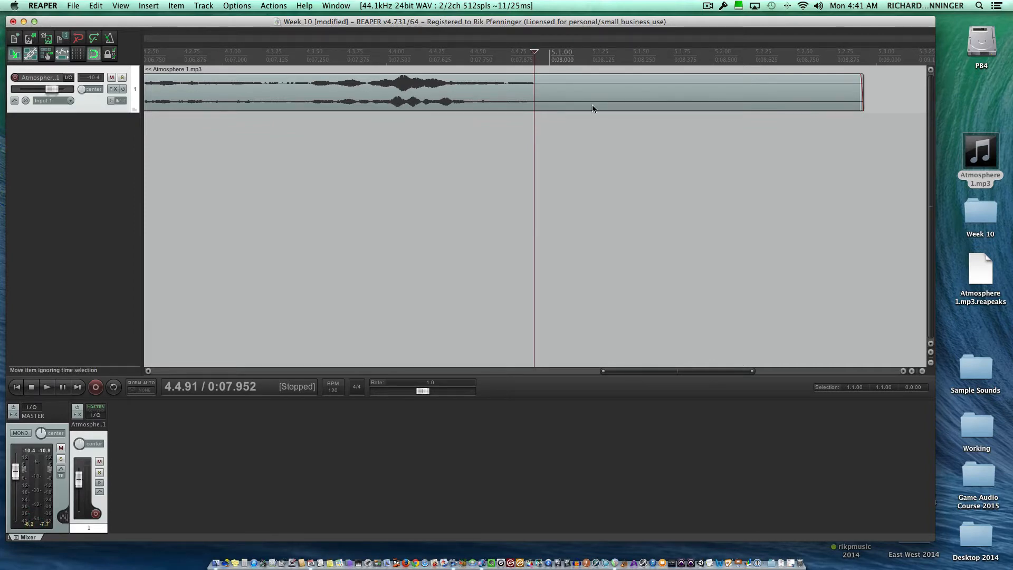
key("s")
left_click(618, 97)
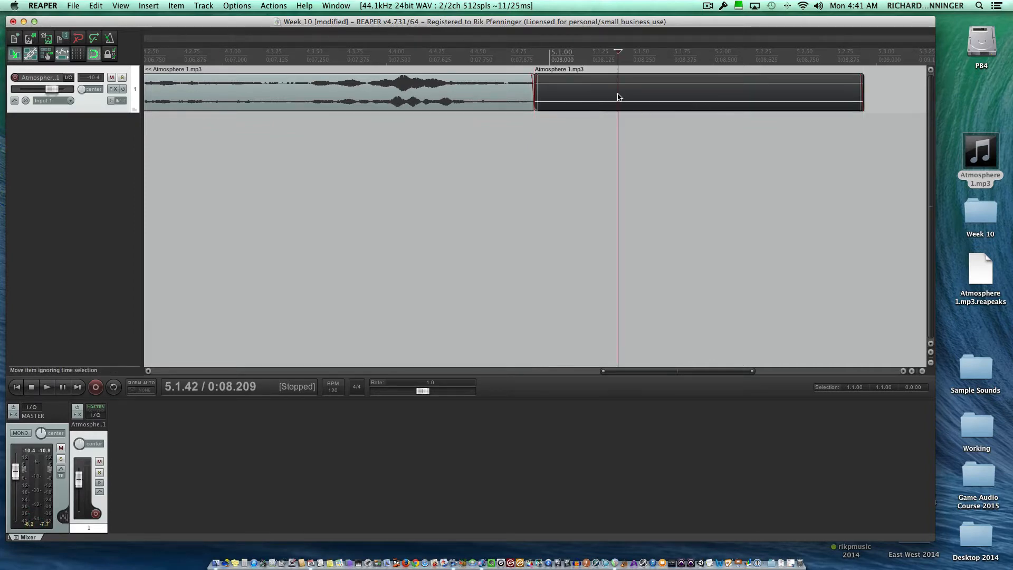
key("Delete")
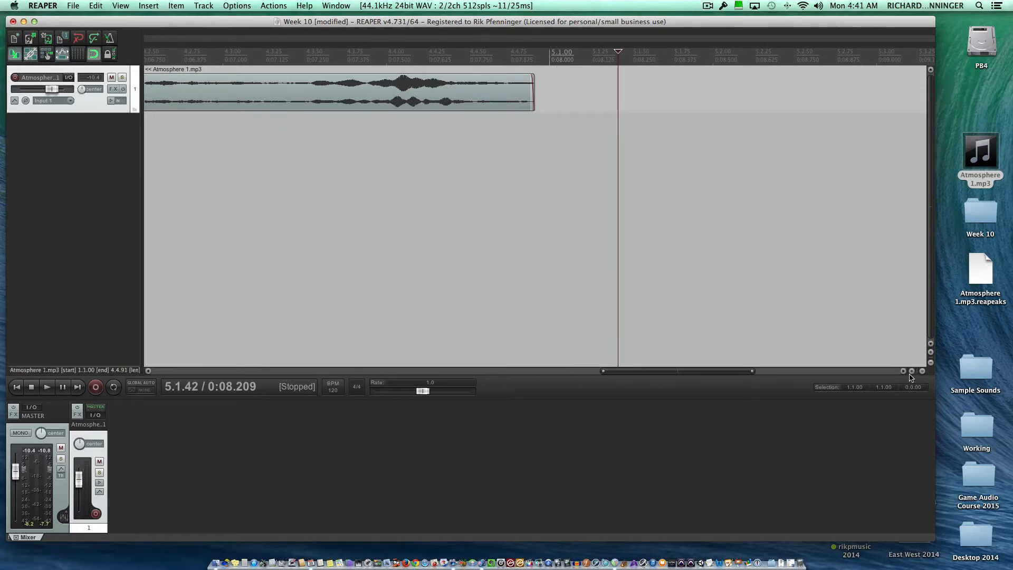
Remove the short fade-out at the end of the trimmed audio item.
left_click(913, 372)
left_click(913, 372)
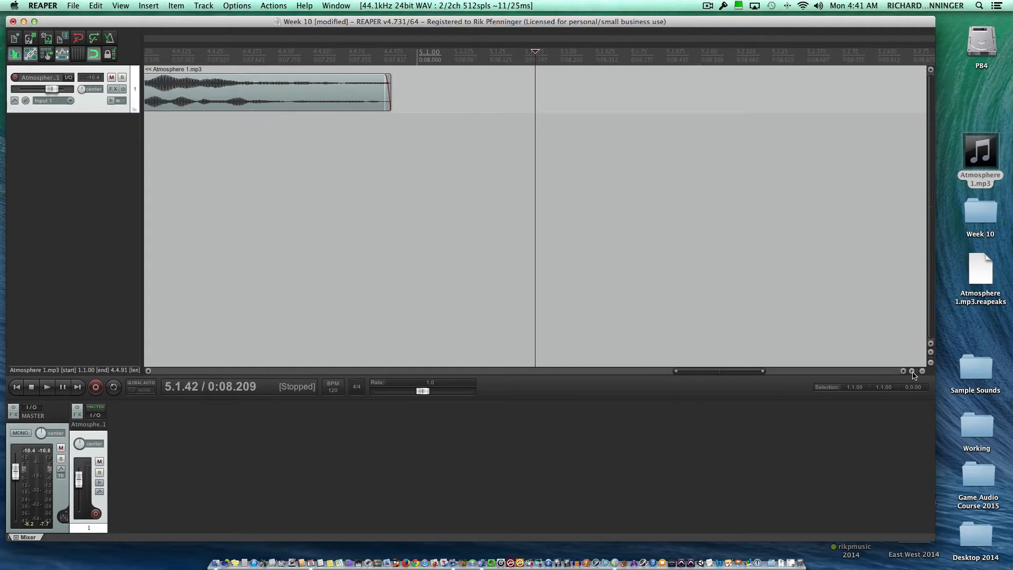
left_click(913, 372)
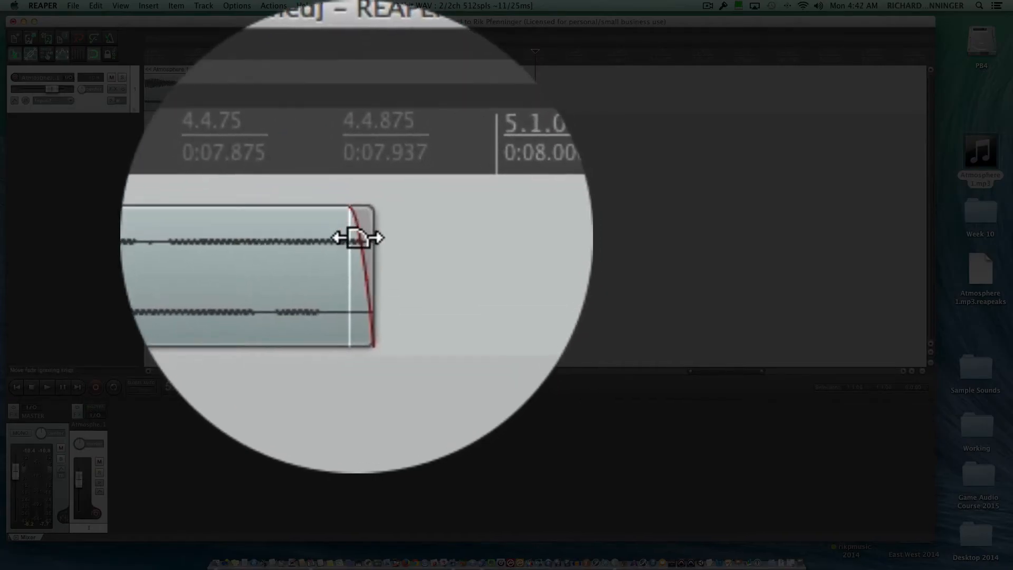
left_click_drag(358, 237, 359, 238)
left_click_drag(357, 82, 362, 81)
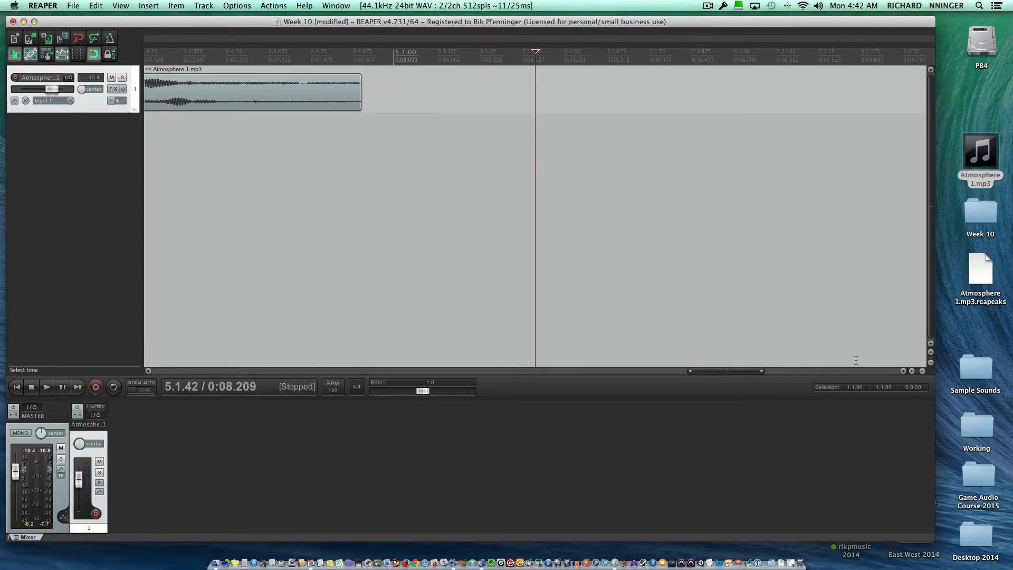
Copy the trimmed Atmosphere 1 item, ignoring the time selection.
left_click(923, 371)
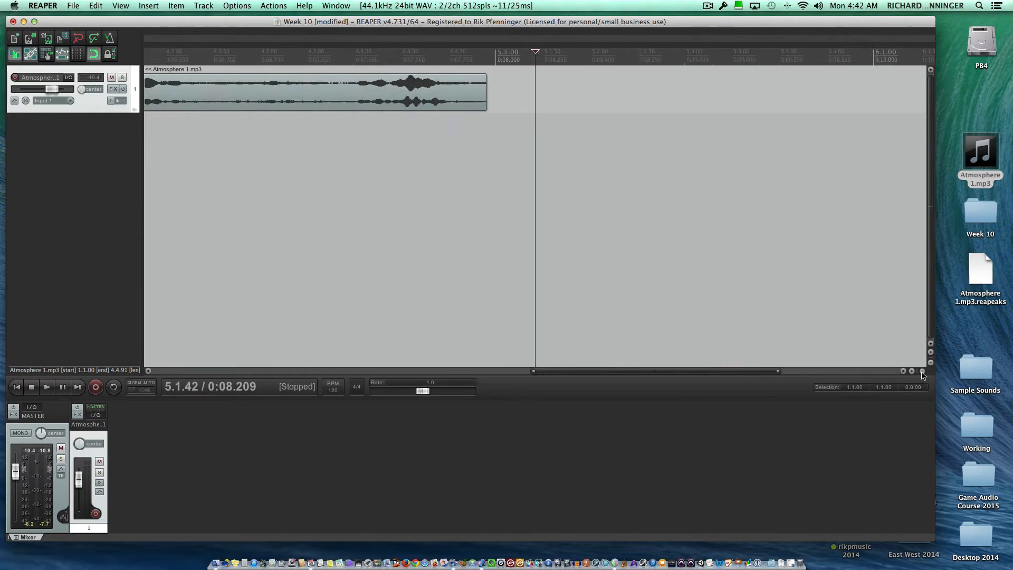
left_click(922, 372)
left_click(922, 372)
left_click(922, 373)
left_click(922, 372)
left_click(923, 372)
left_click(923, 373)
left_click(923, 372)
left_click(922, 372)
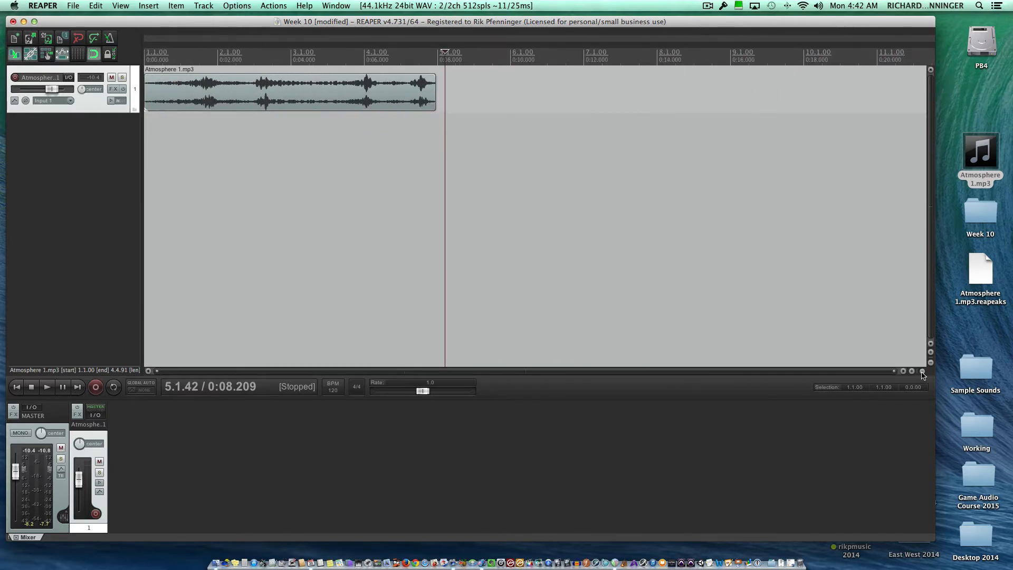
left_click(922, 372)
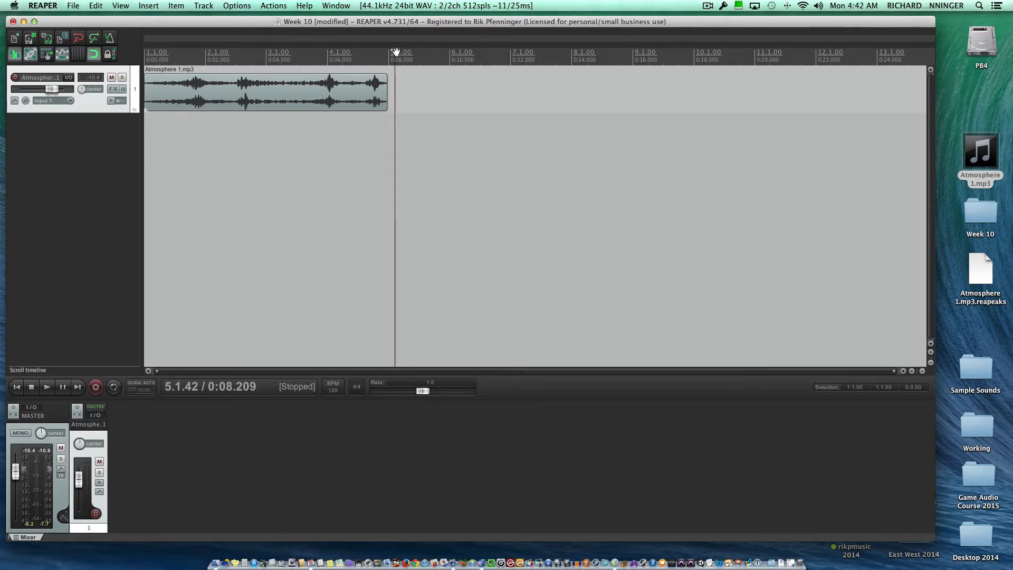
left_click_drag(396, 52, 331, 52)
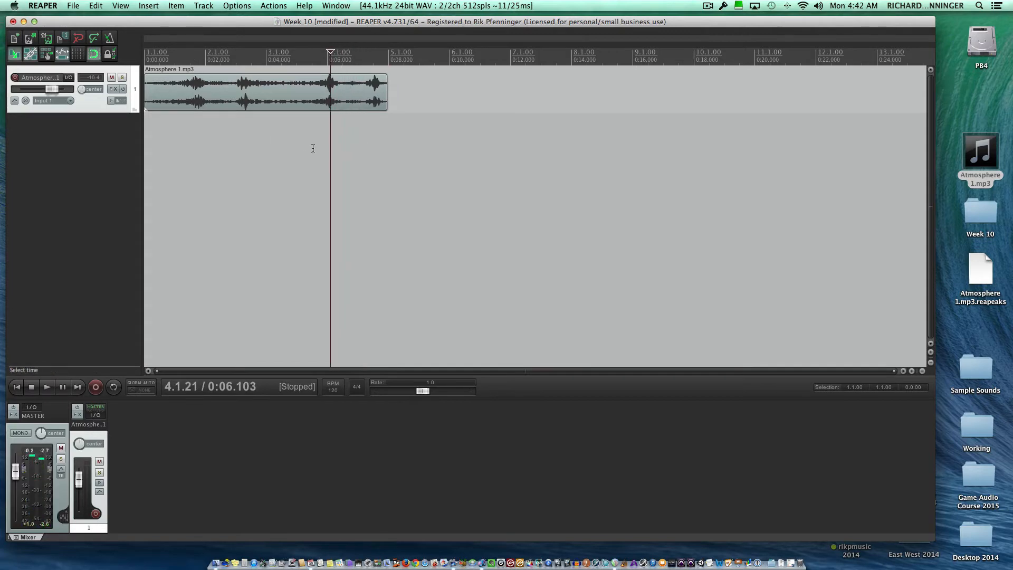
left_click(296, 95)
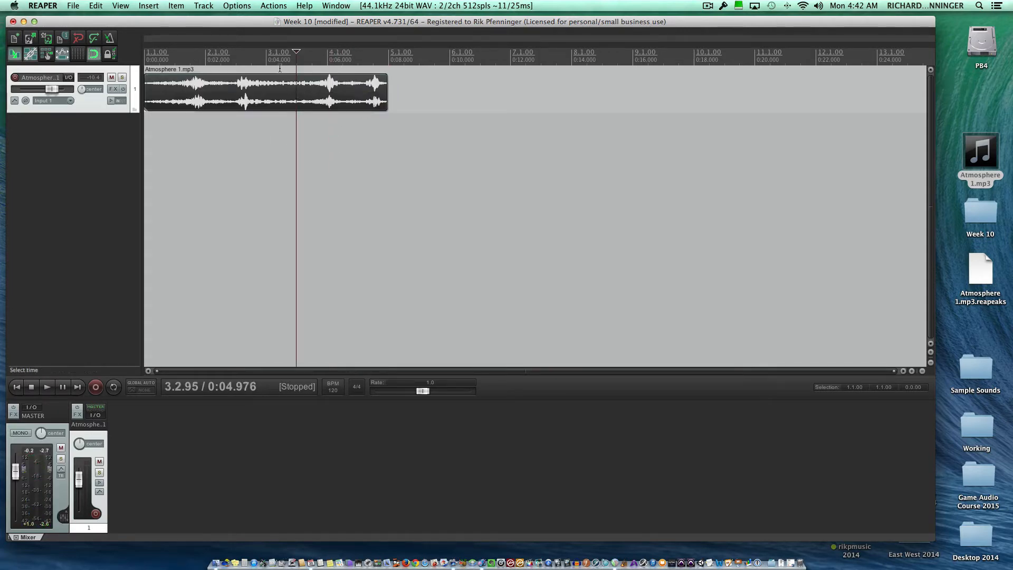
left_click(95, 6)
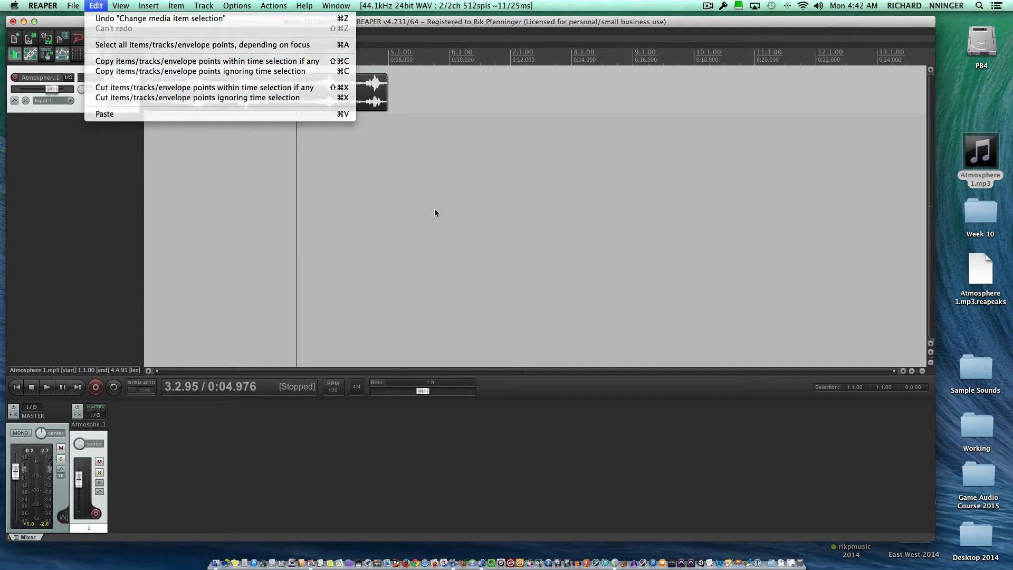
left_click(435, 208)
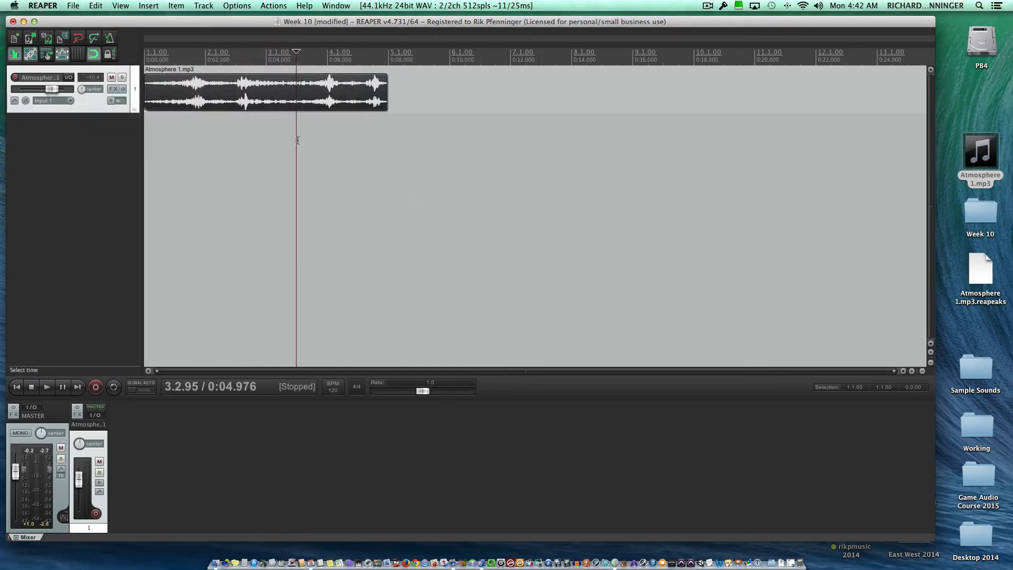
Paste the copied item onto a second track, starting at about 0:01.537.
left_click(191, 149)
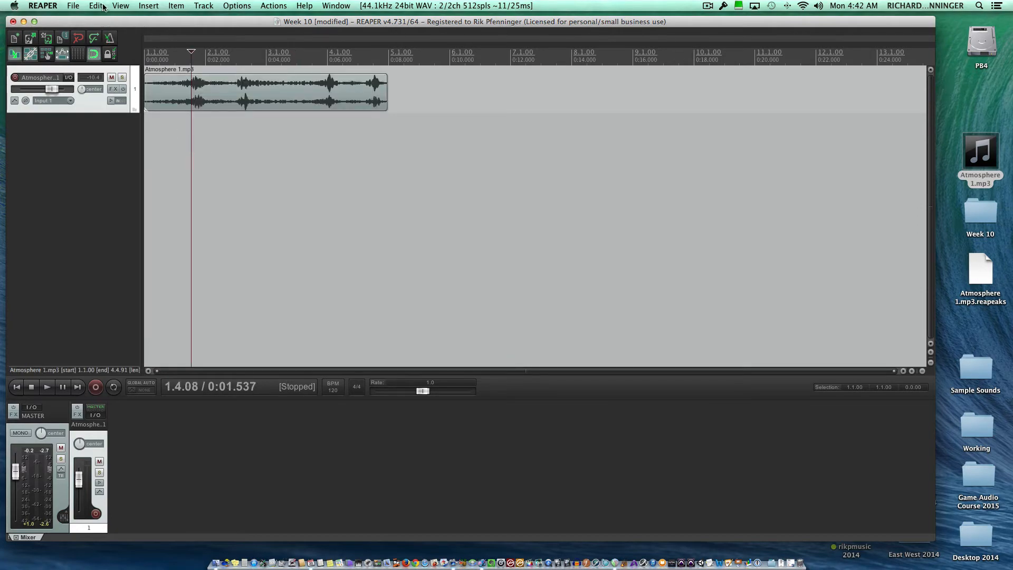
left_click(97, 6)
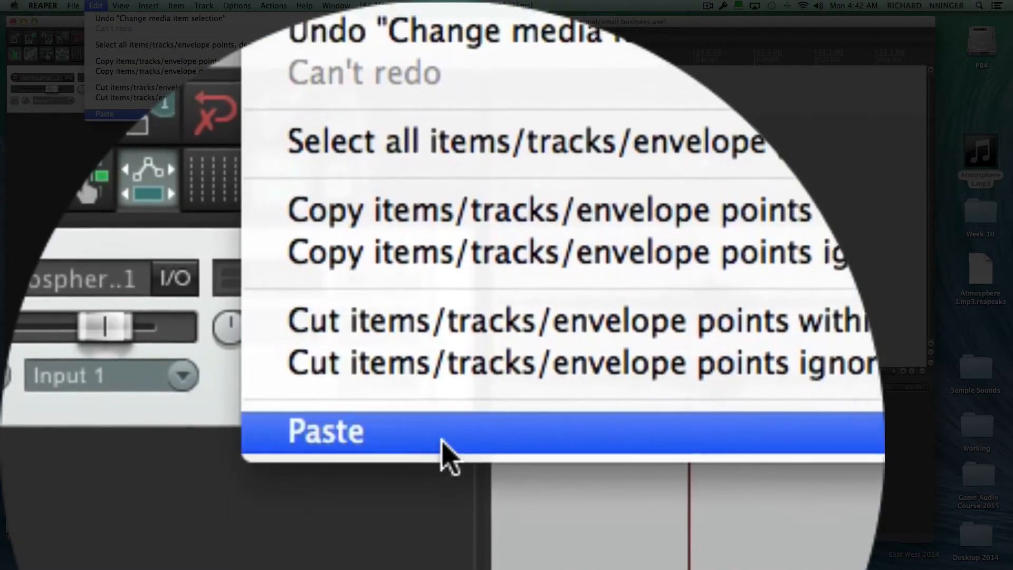
left_click(531, 477)
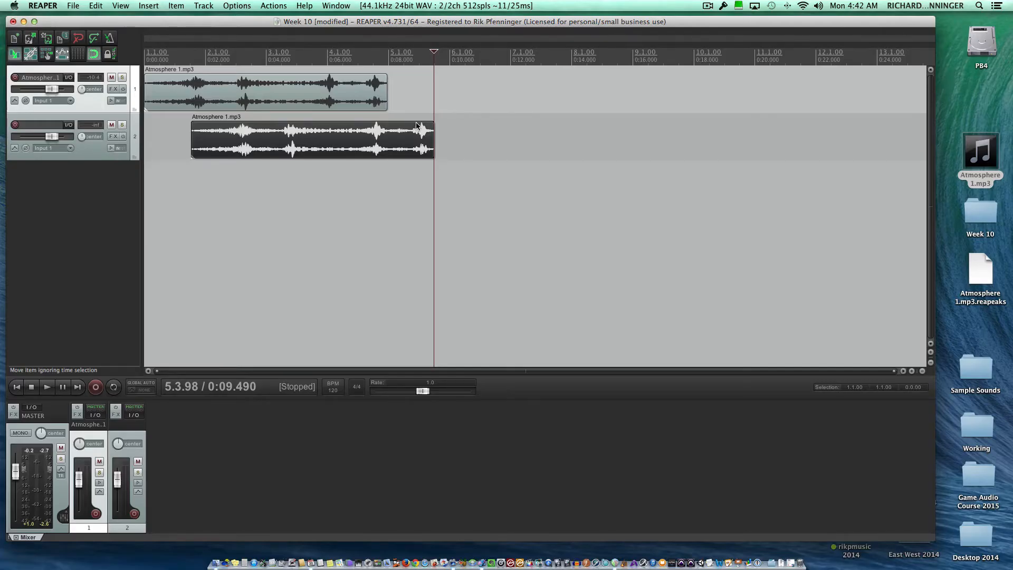
Move the copy on the second track to start just before the first item's end, and set the edit cursor to about 0:07.402.
left_click(16, 387)
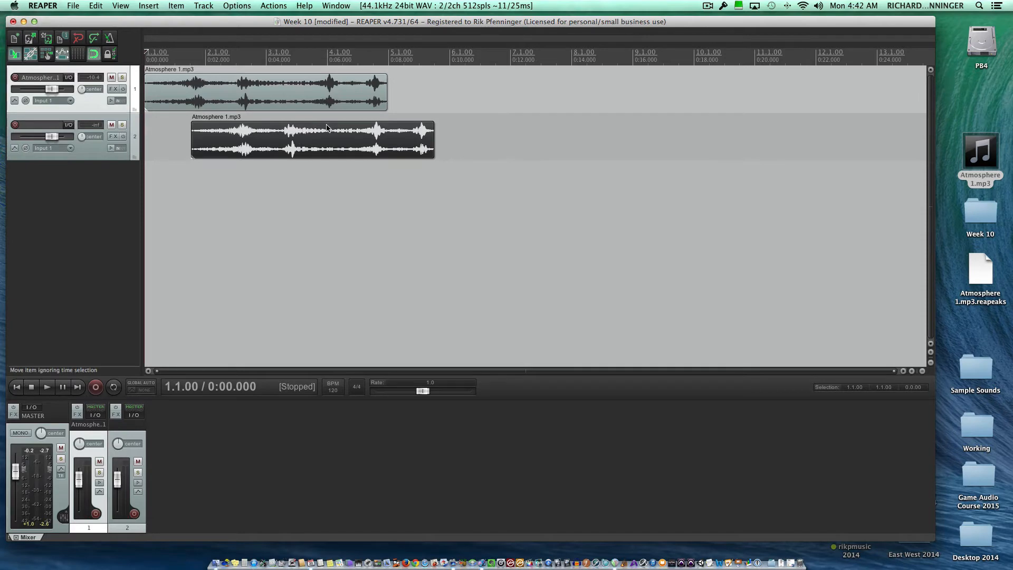
left_click_drag(327, 126, 524, 124)
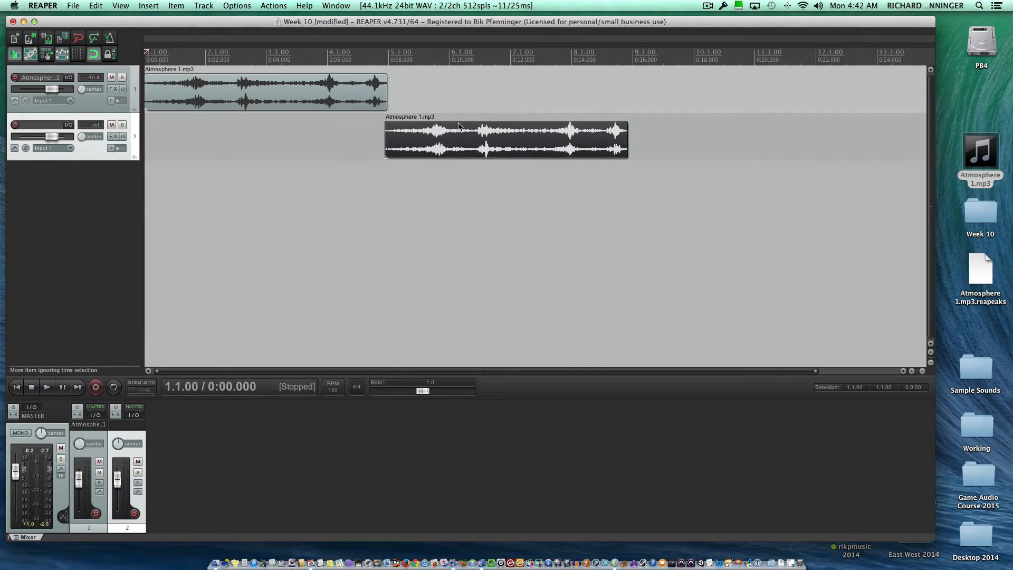
left_click(370, 49)
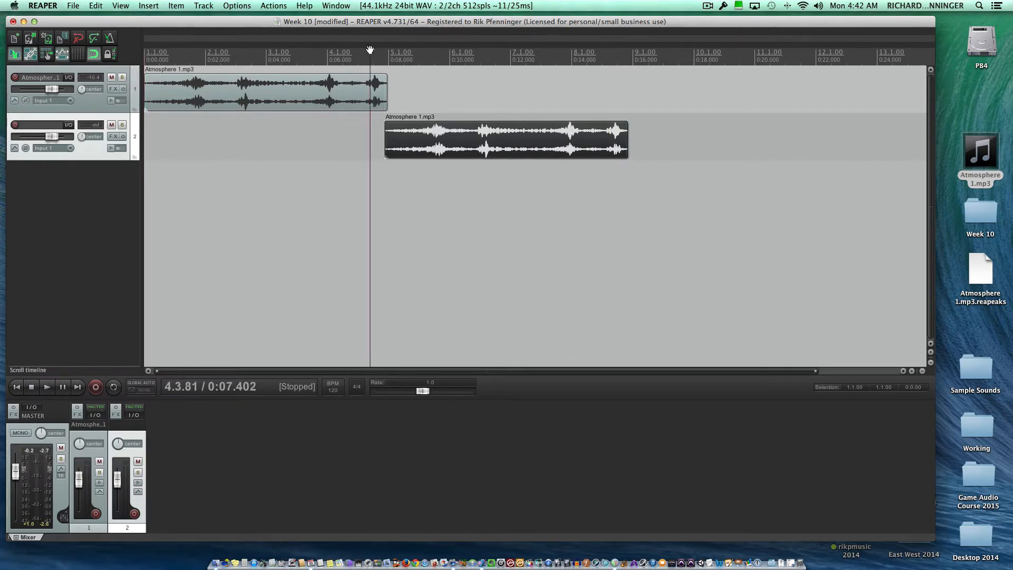
Add a short fade-out to the end of the first track's item and a short fade-in to the start of the copy.
key("space")
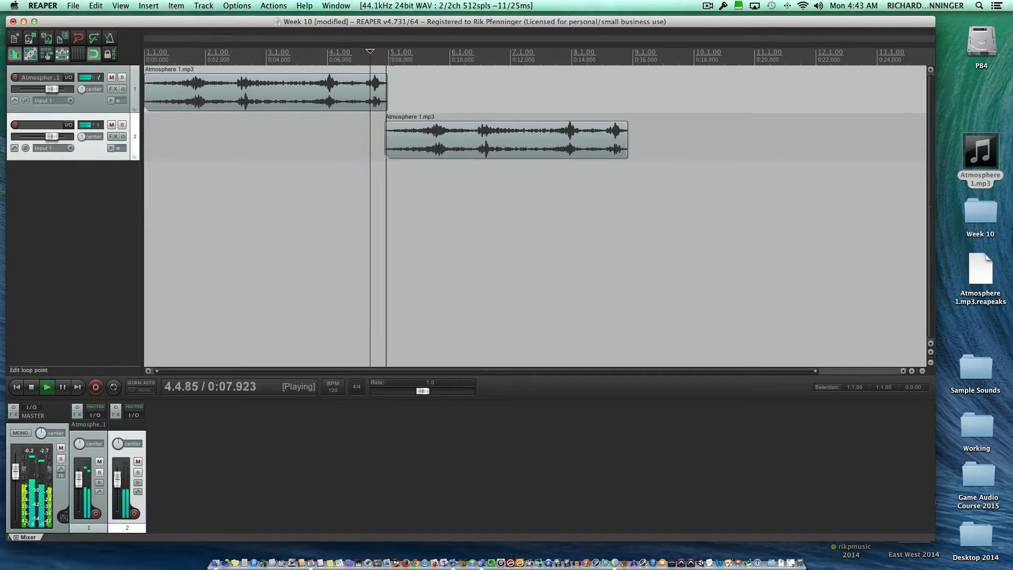
key("space")
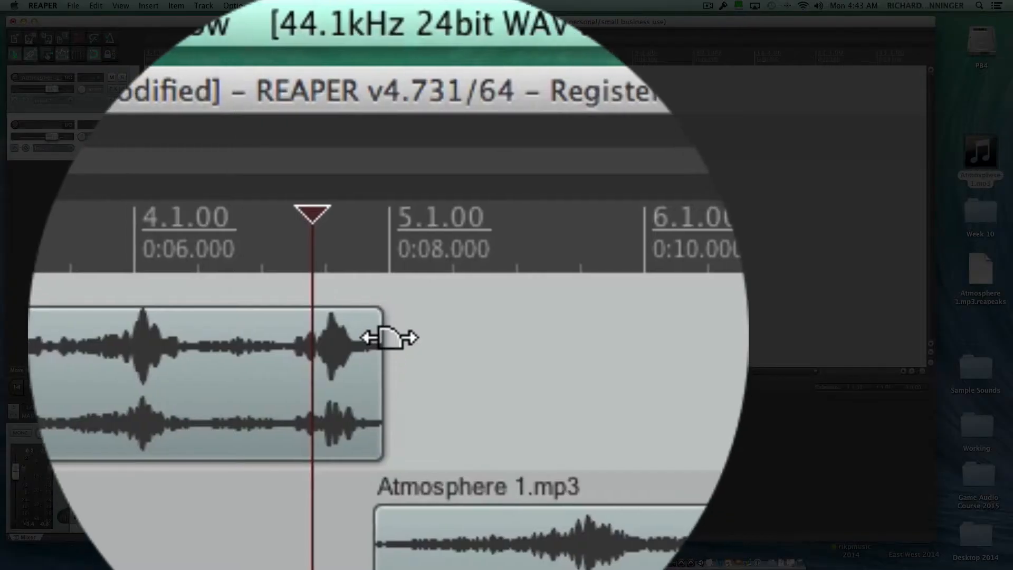
left_click_drag(388, 317, 395, 362)
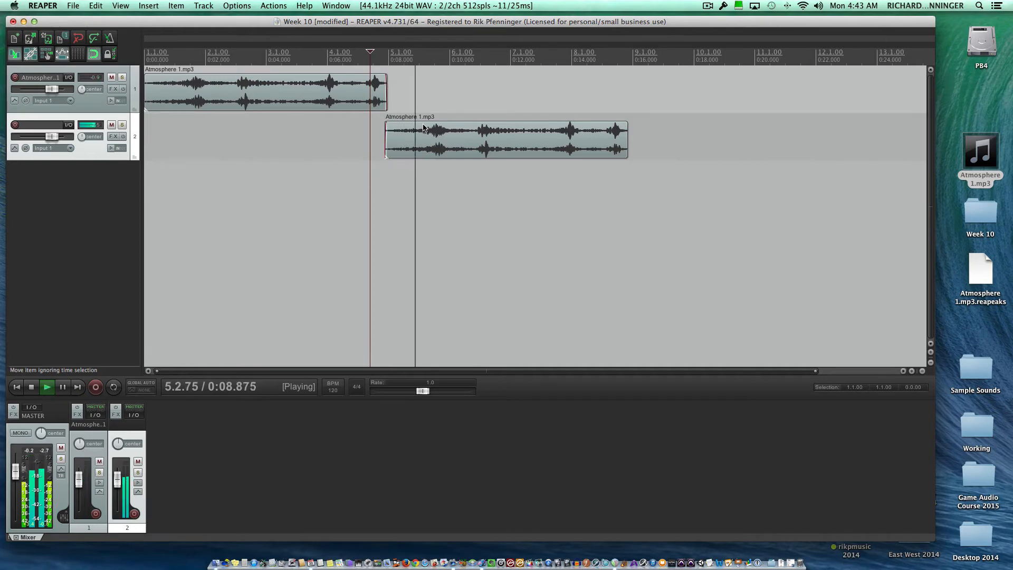
key("space")
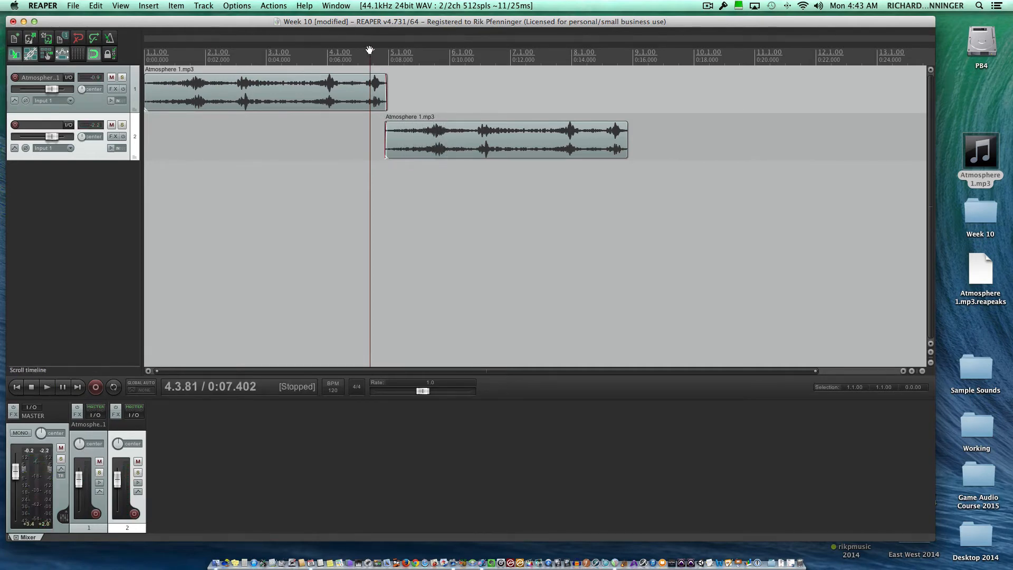
Play the transition between the two items from about 0:06.842 to check how smoothly they join.
left_click(355, 53)
key("space")
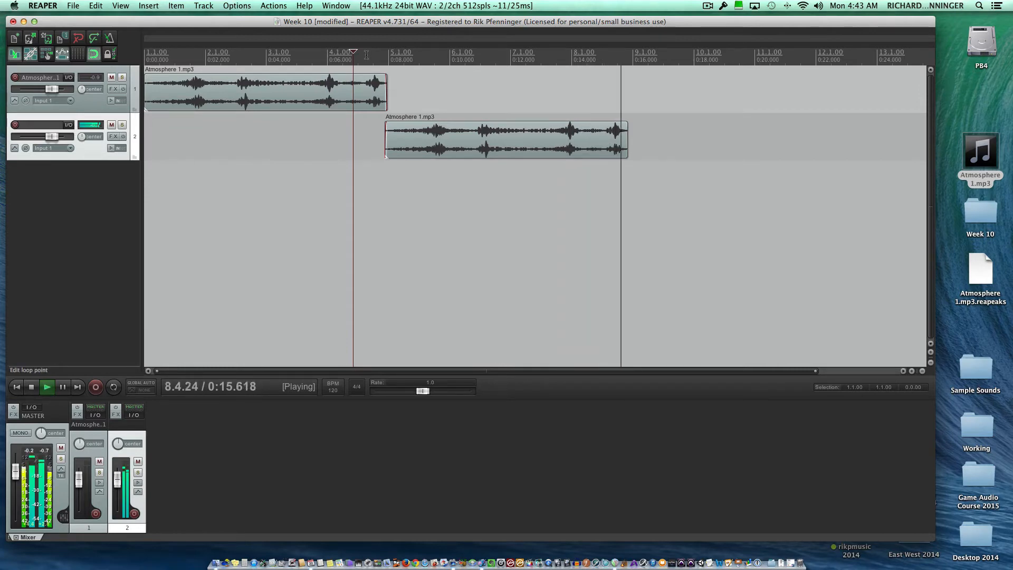
key("space")
key("space")
key("space")
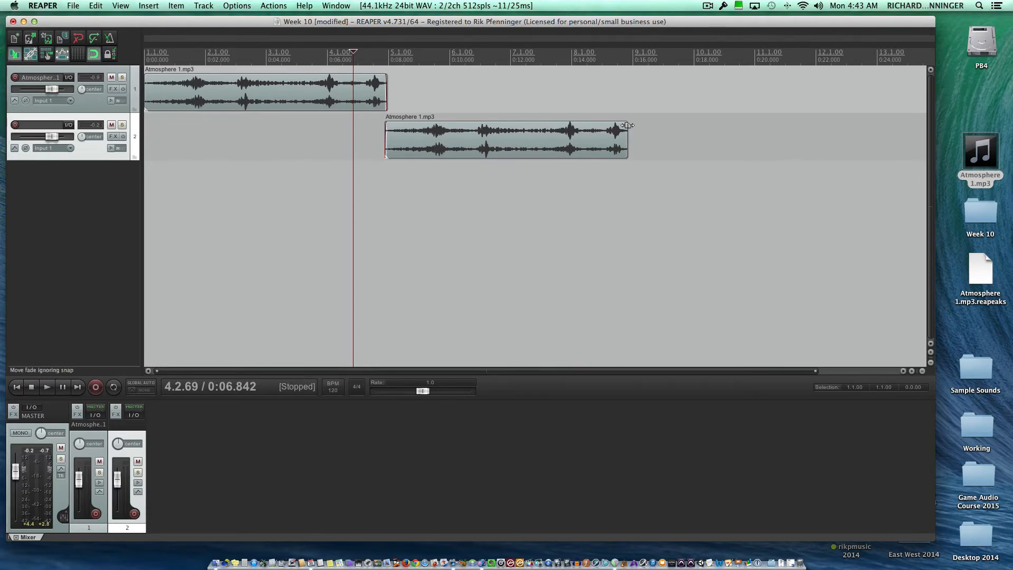
Add a short fade-out to the end of the second track's item and a short fade-in to the start of the first.
left_click_drag(627, 125, 626, 125)
left_click_drag(147, 75, 147, 76)
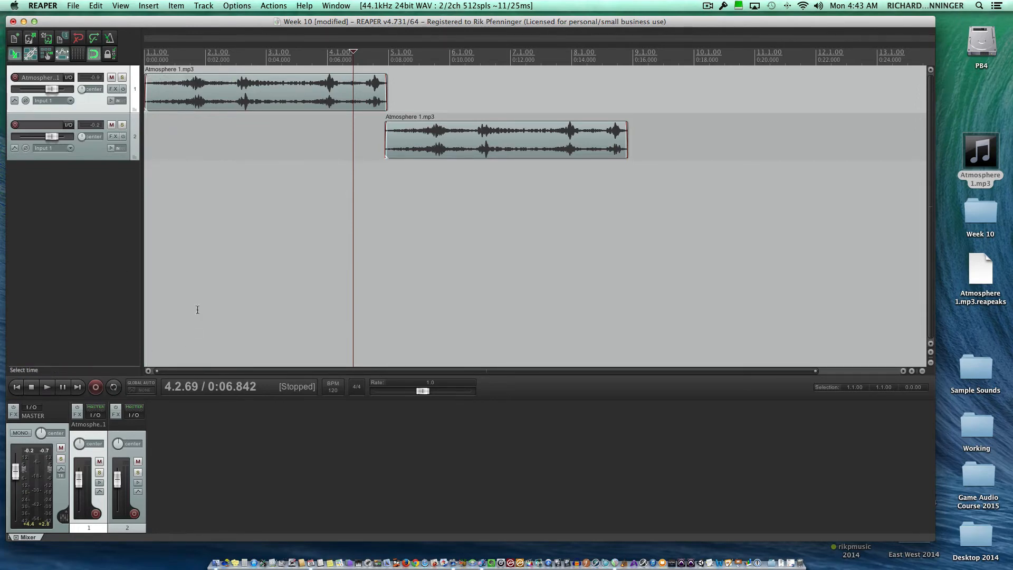
Audition both items with repeat enabled and a time selection spanning them, playing from the project start.
left_click(17, 386)
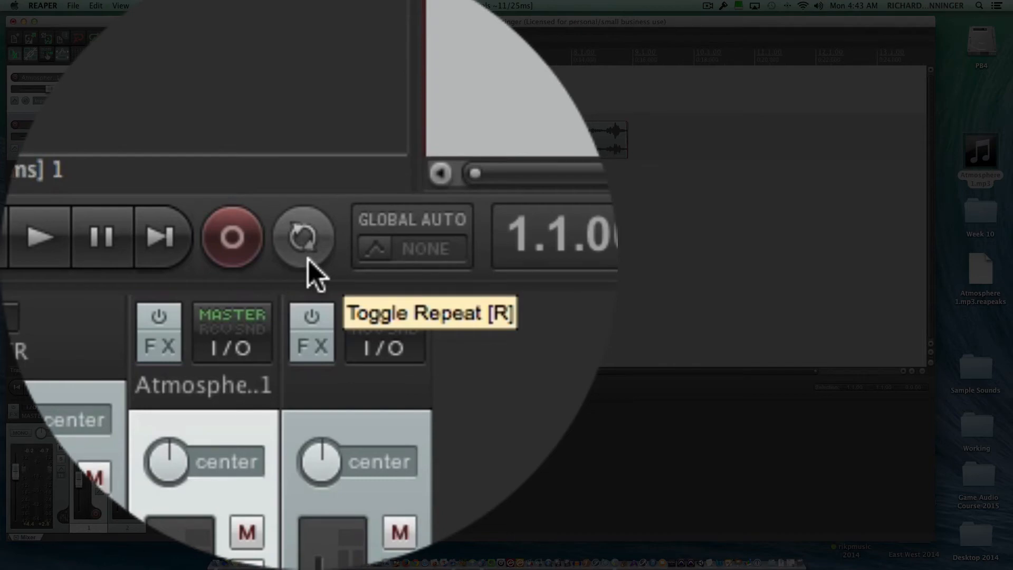
left_click(308, 260)
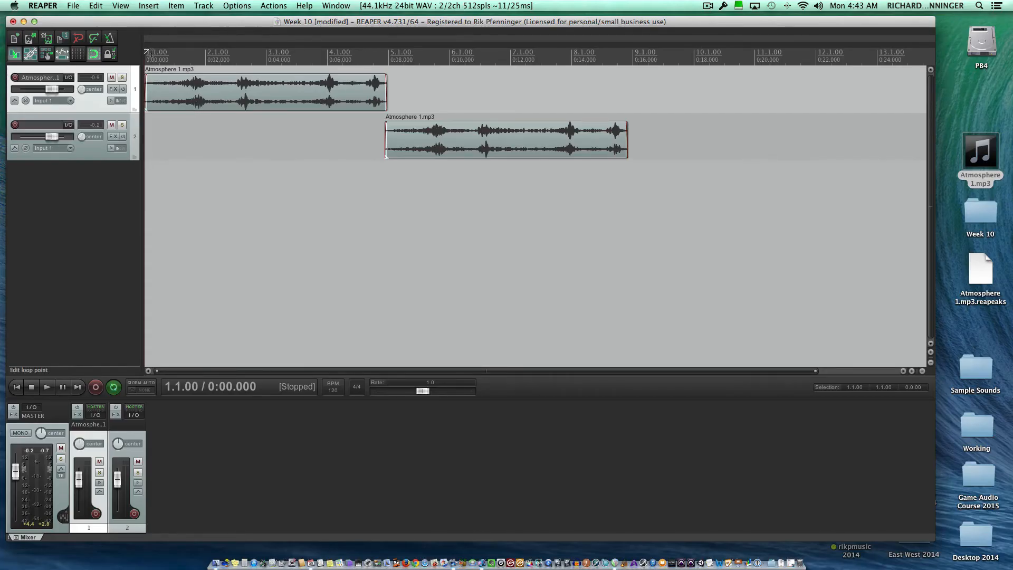
left_click_drag(147, 53, 627, 52)
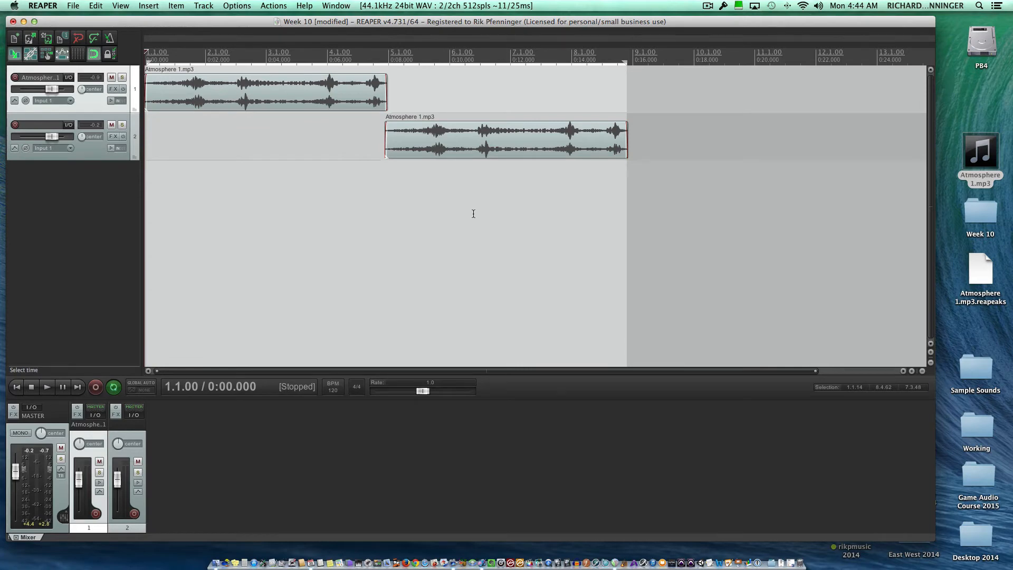
key("space")
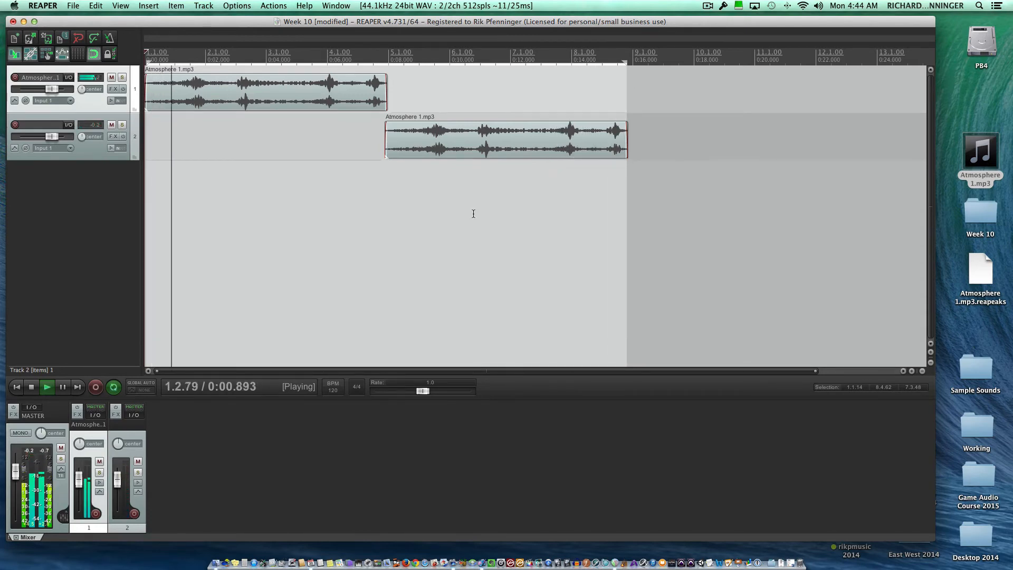
key("space")
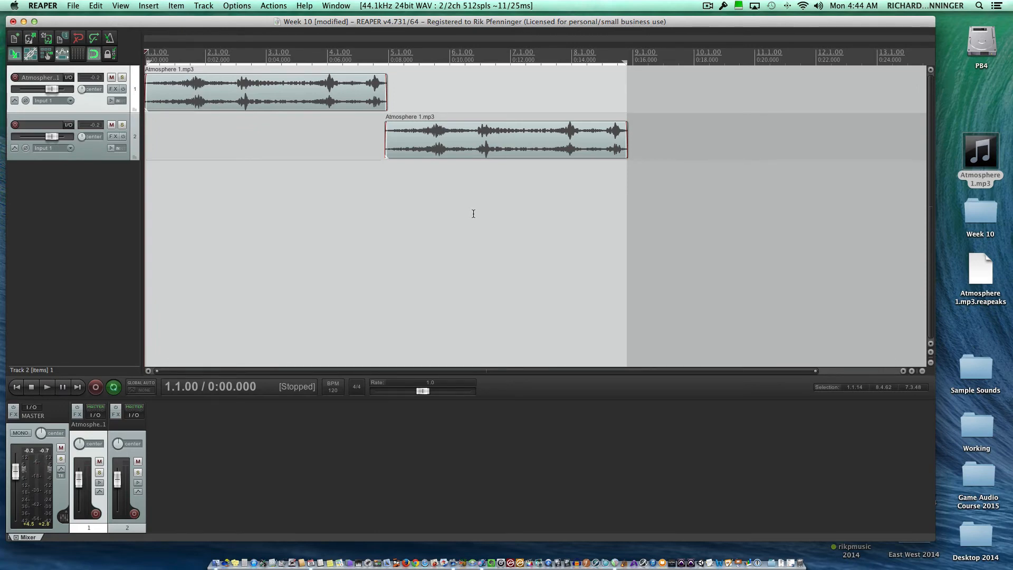
Turn off repeat and return the edit cursor to the project start.
scroll(473, 214, "down", 10)
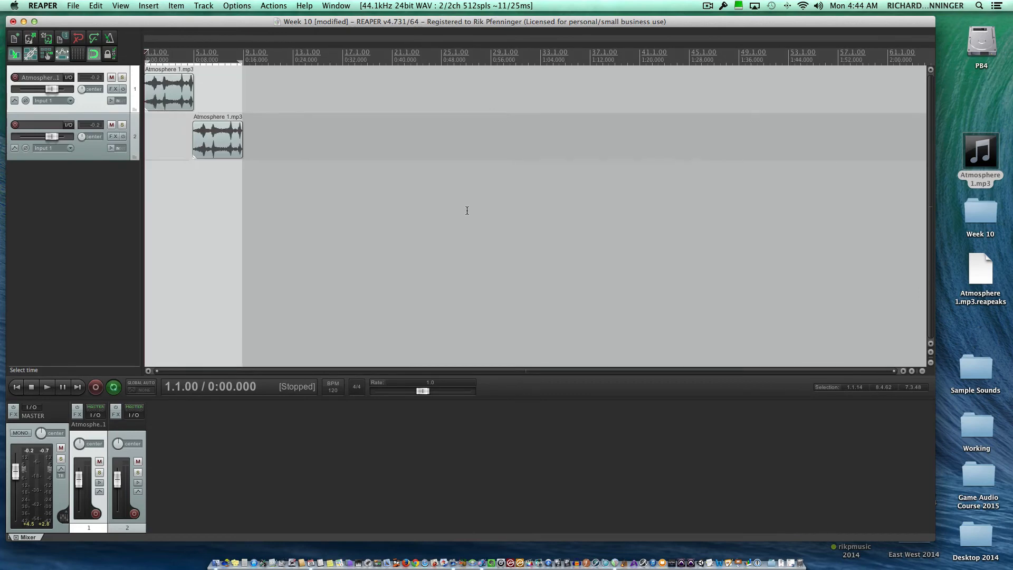
left_click(113, 387)
left_click(384, 243)
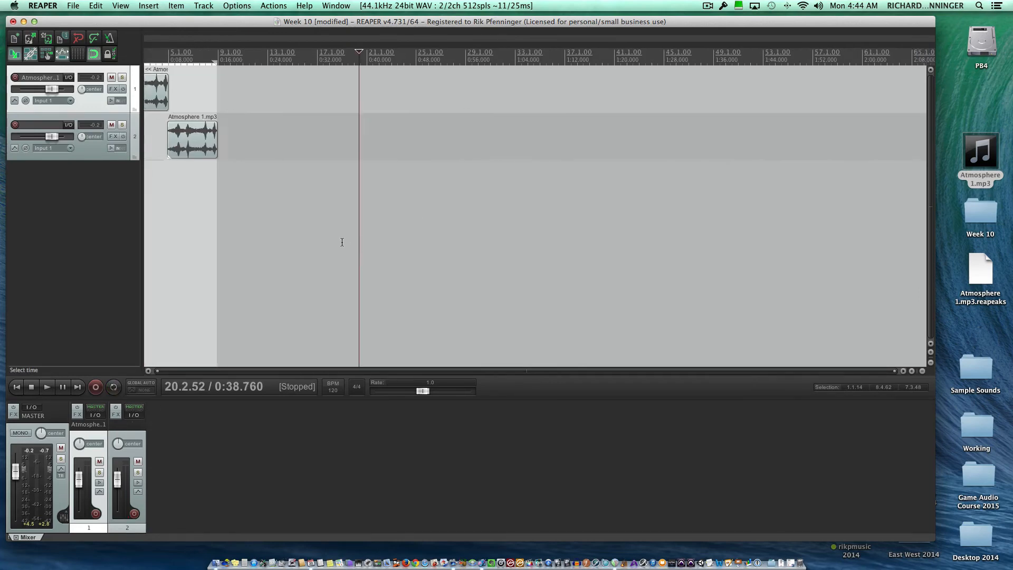
scroll(334, 241, "up", 10)
scroll(341, 241, "right", 8)
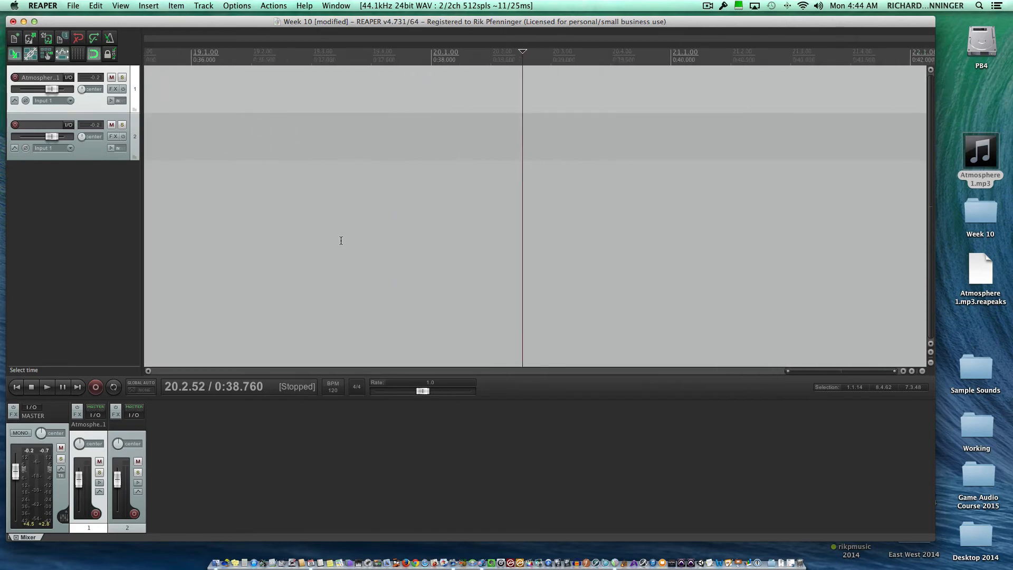
scroll(342, 240, "right", 8)
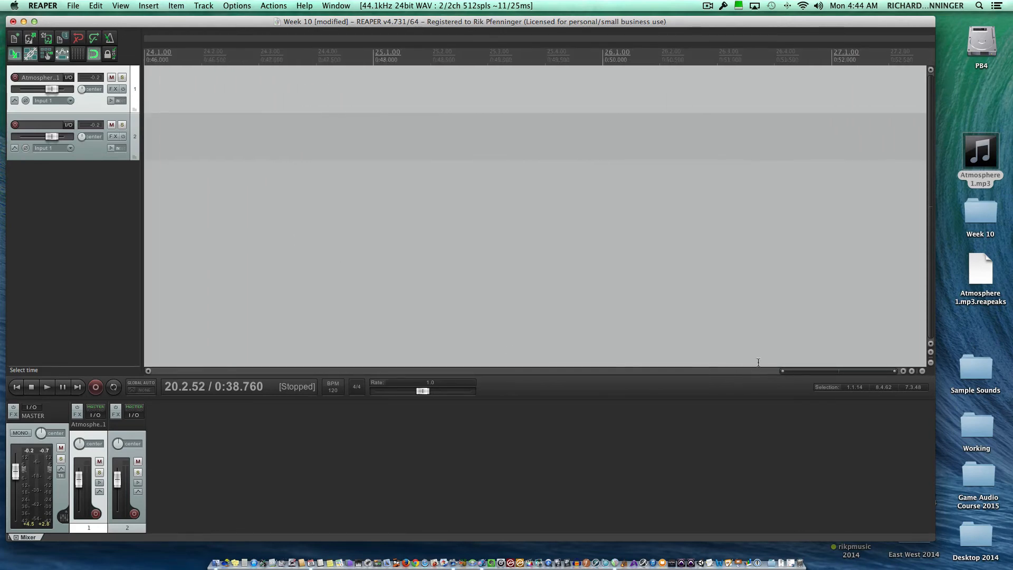
left_click(18, 387)
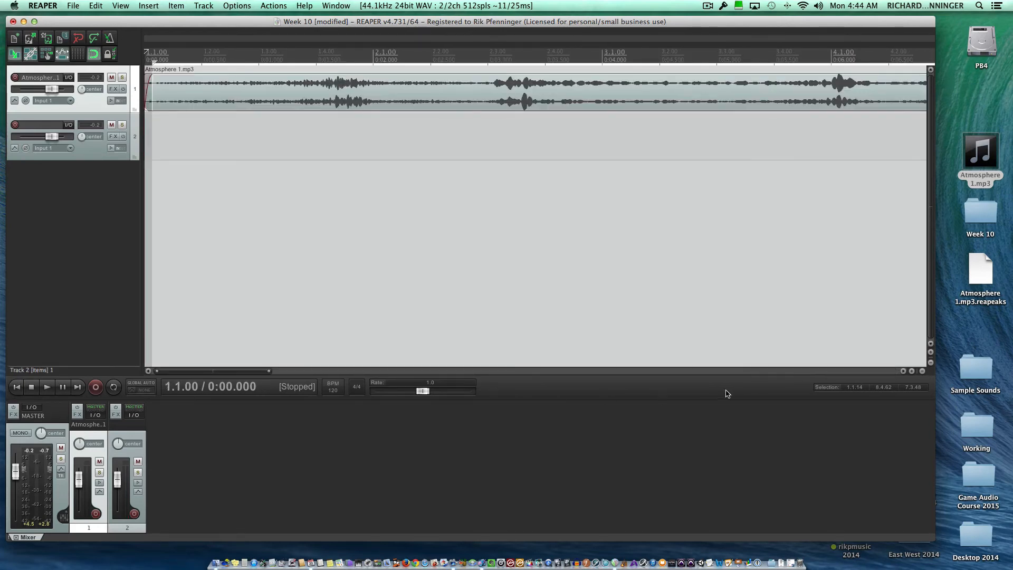
left_click(923, 371)
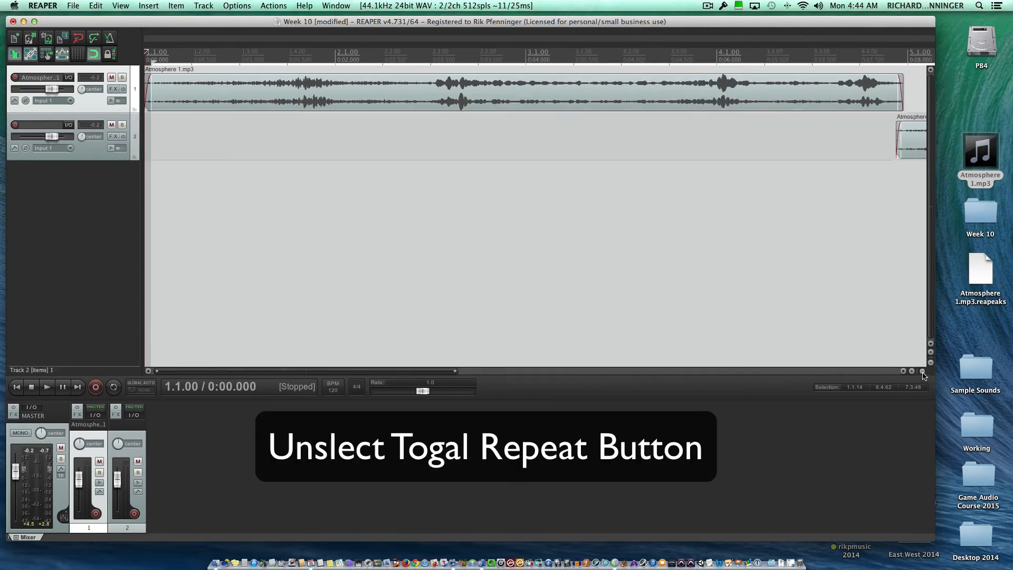
left_click(922, 371)
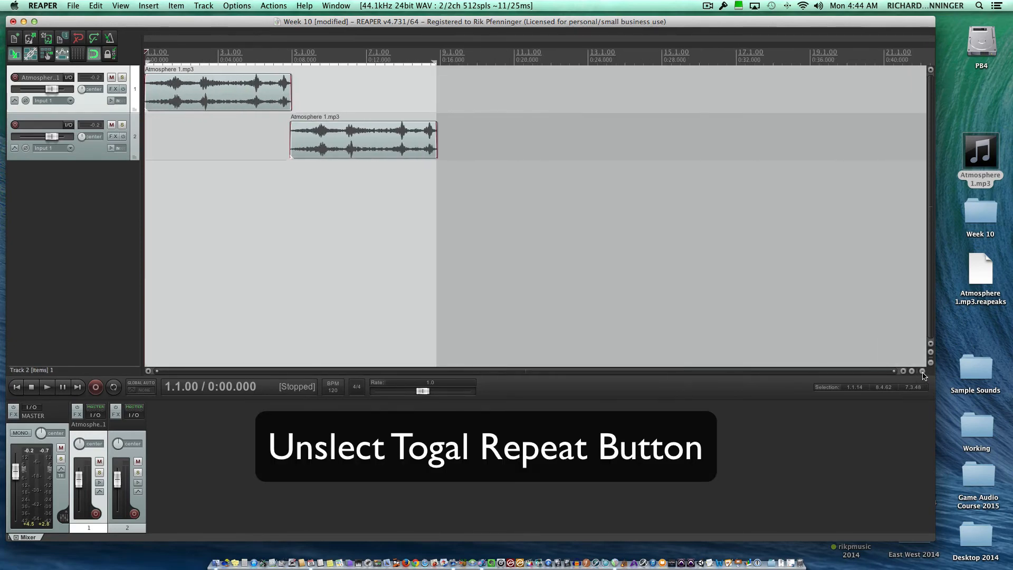
left_click(923, 371)
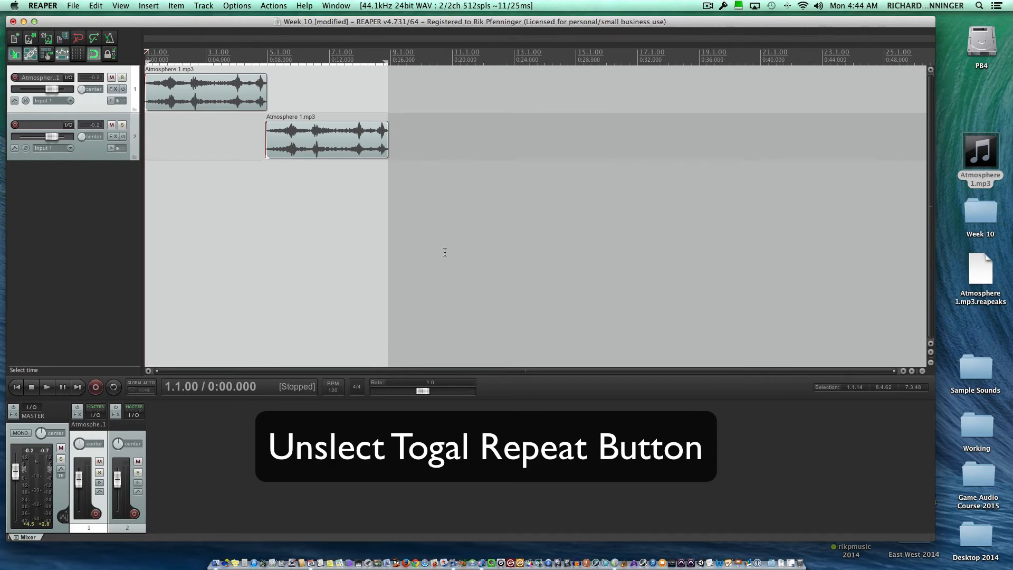
Collapse the time selection over both items back to the project start.
left_click(489, 182)
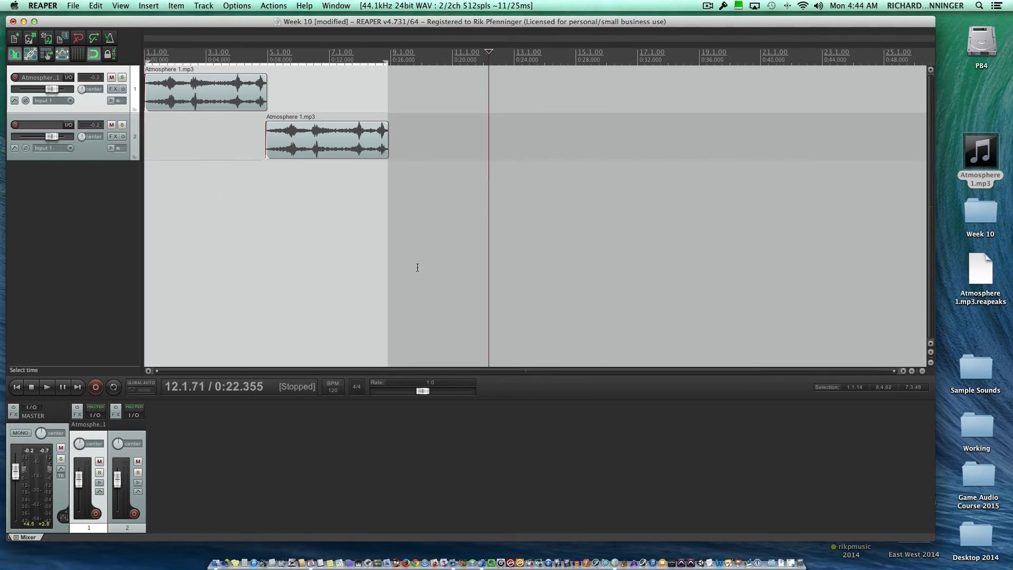
left_click(313, 262)
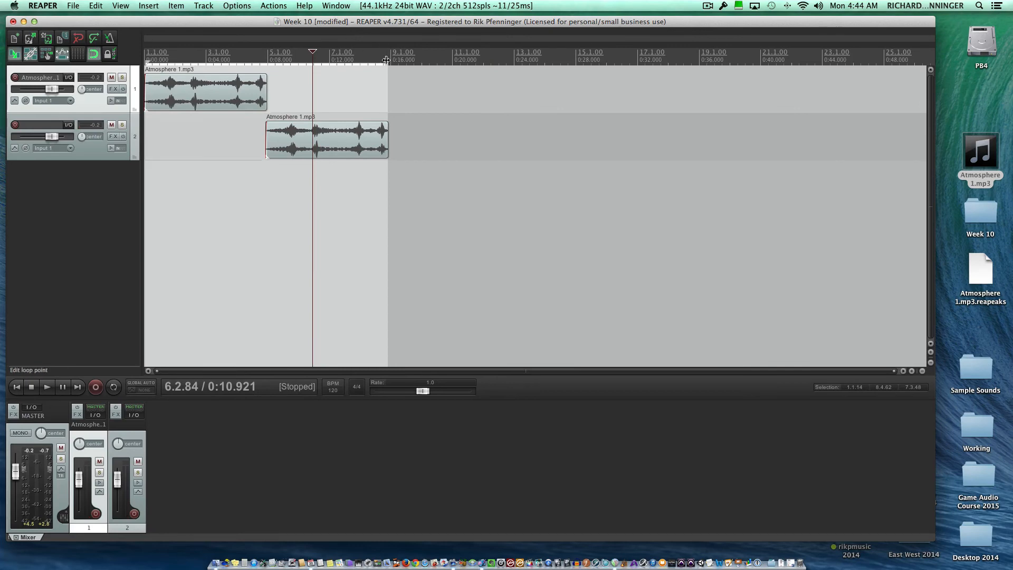
left_click_drag(387, 61, 145, 58)
Select the Atmosphere 1 items on both tracks and open the Render to File settings.
left_click(196, 99)
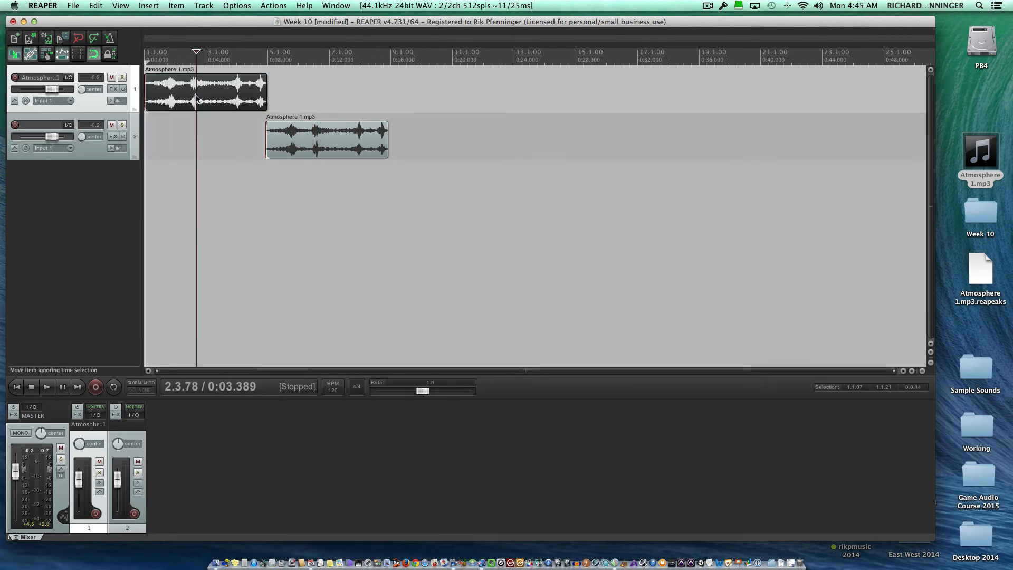
left_click(296, 133, "ctrl")
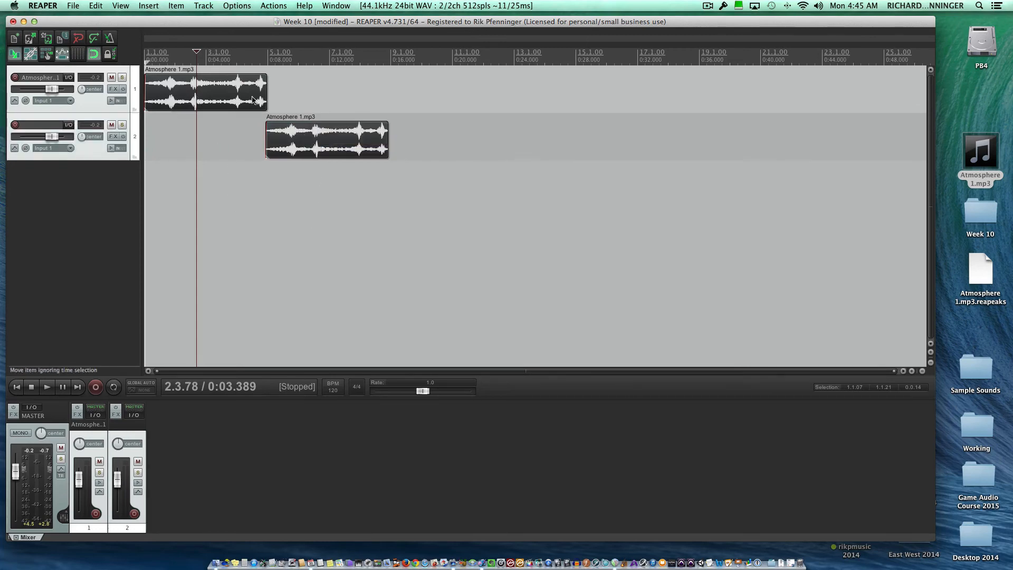
left_click(74, 6)
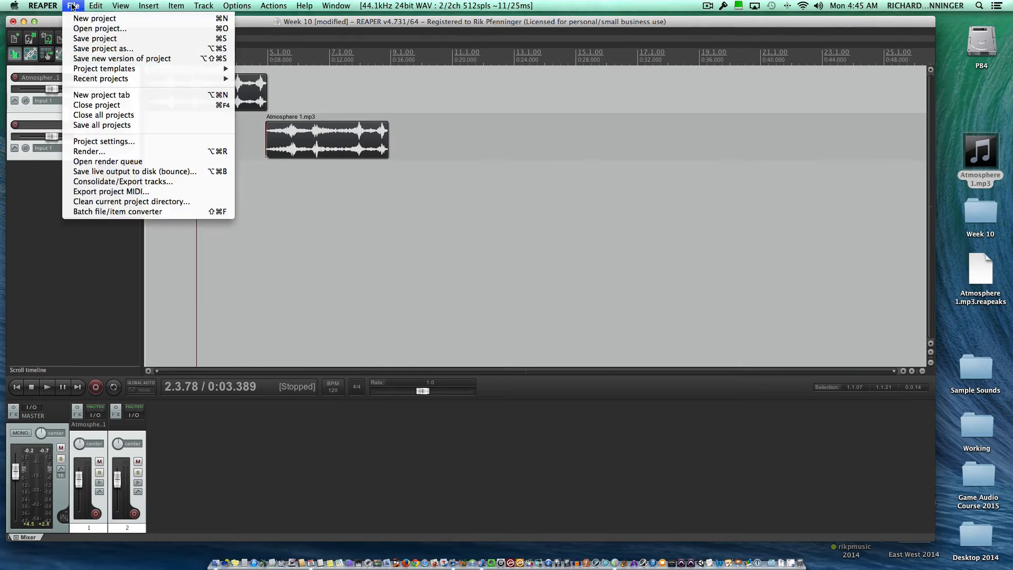
left_click(121, 153)
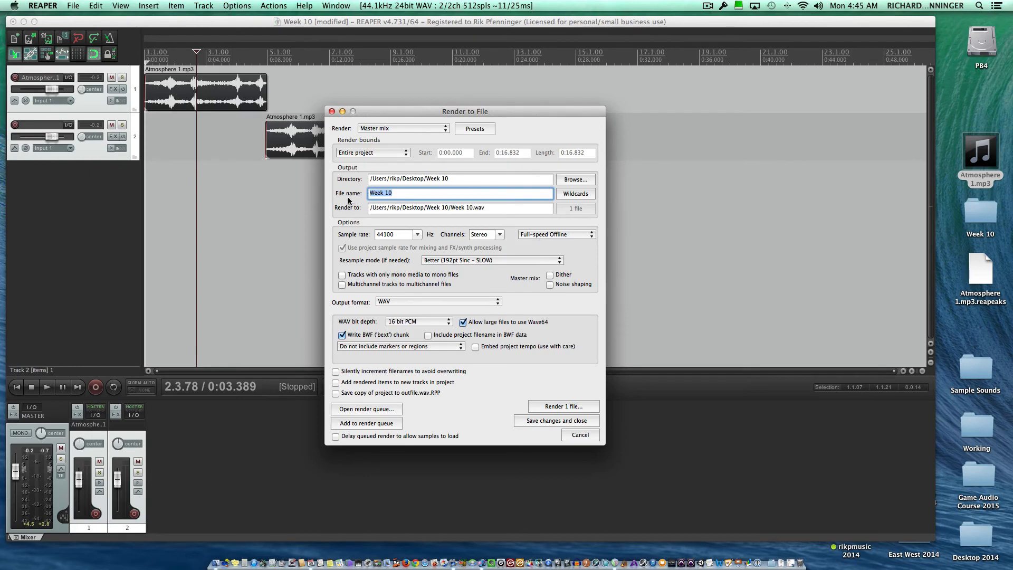
Render the entire project's master mix to a WAV file named with the surname followed by "Loop", and put the render windows away.
type("Pfenninger Loop")
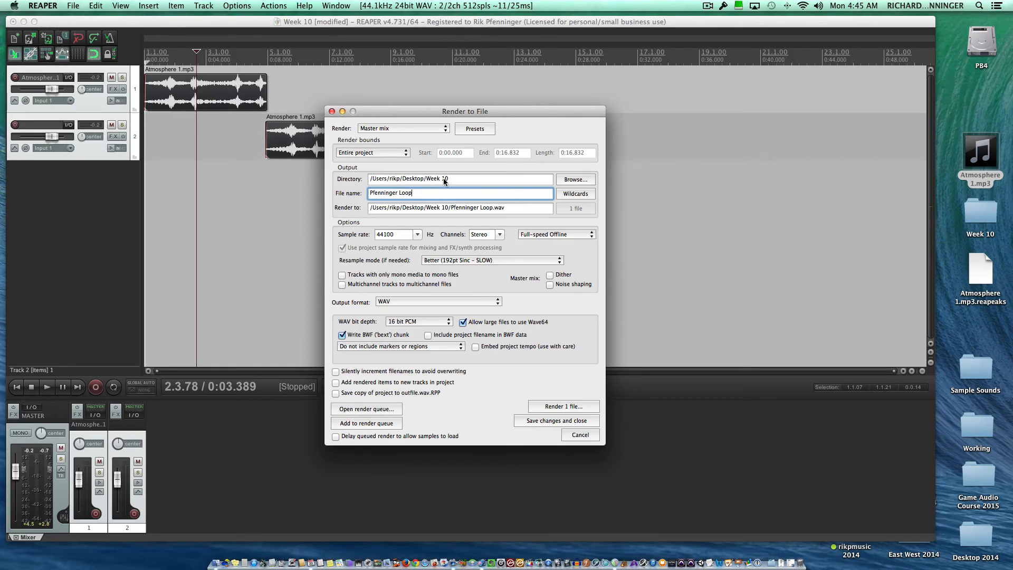
left_click(571, 406)
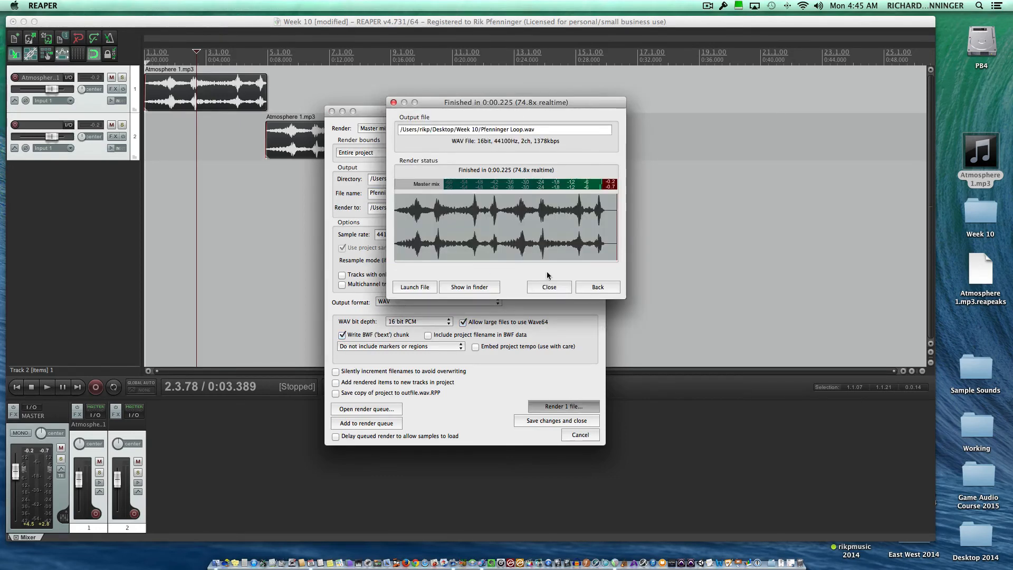
left_click(394, 103)
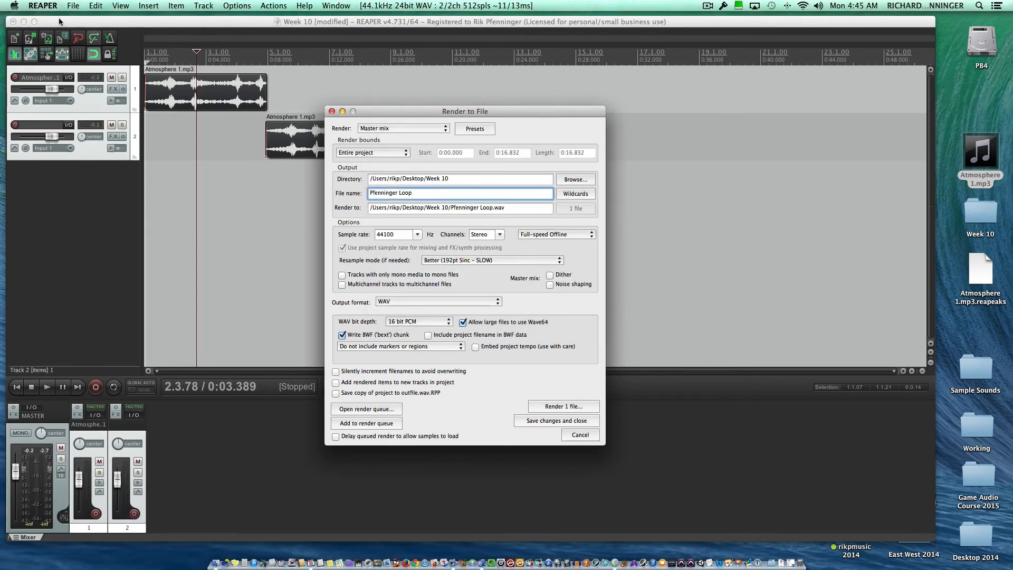
left_click(343, 111)
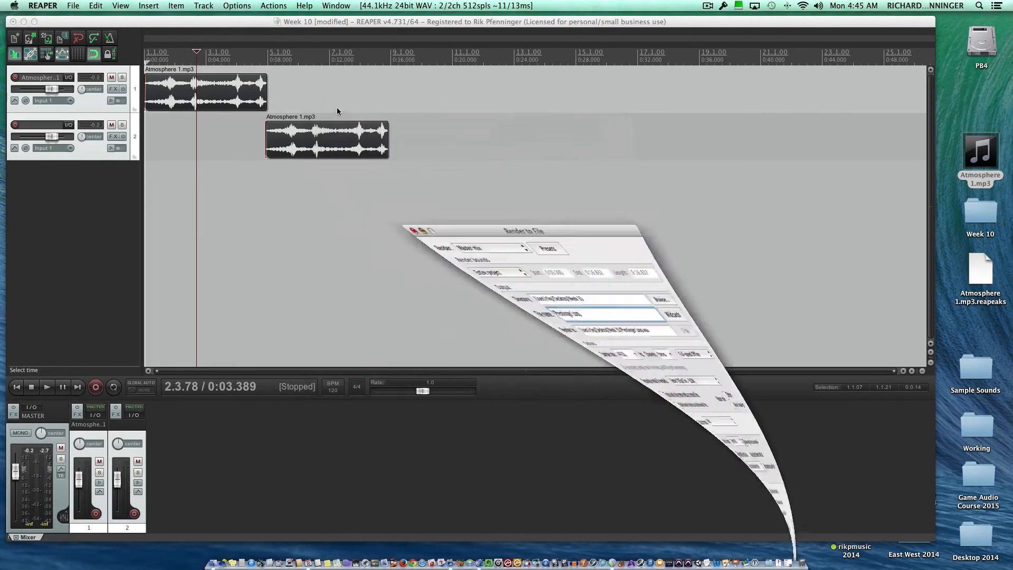
Minimise the project window, open the desktop's Week 10 folder in Finder, and preview the rendered loop WAV file.
left_click(24, 22)
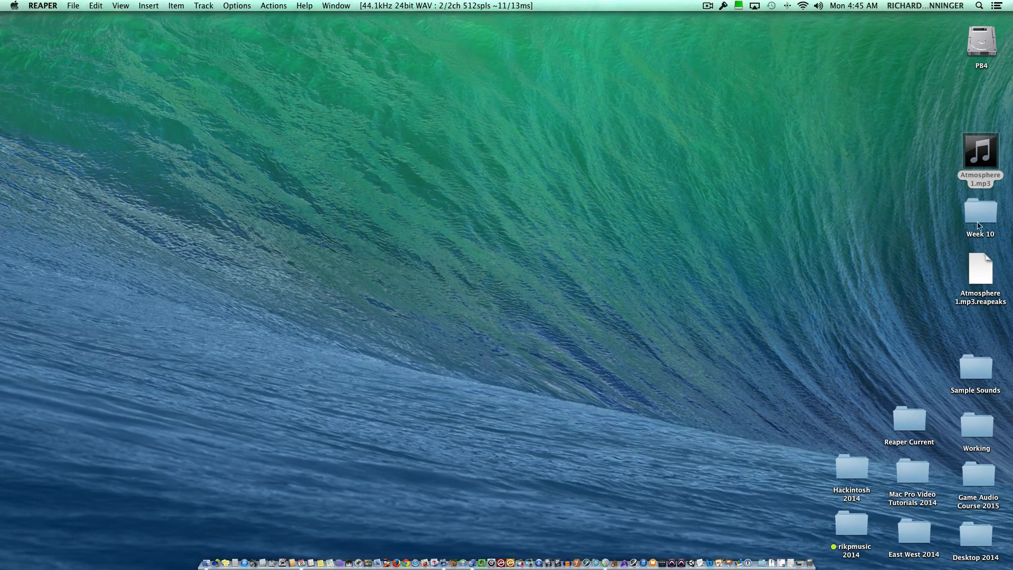
double_click(980, 211)
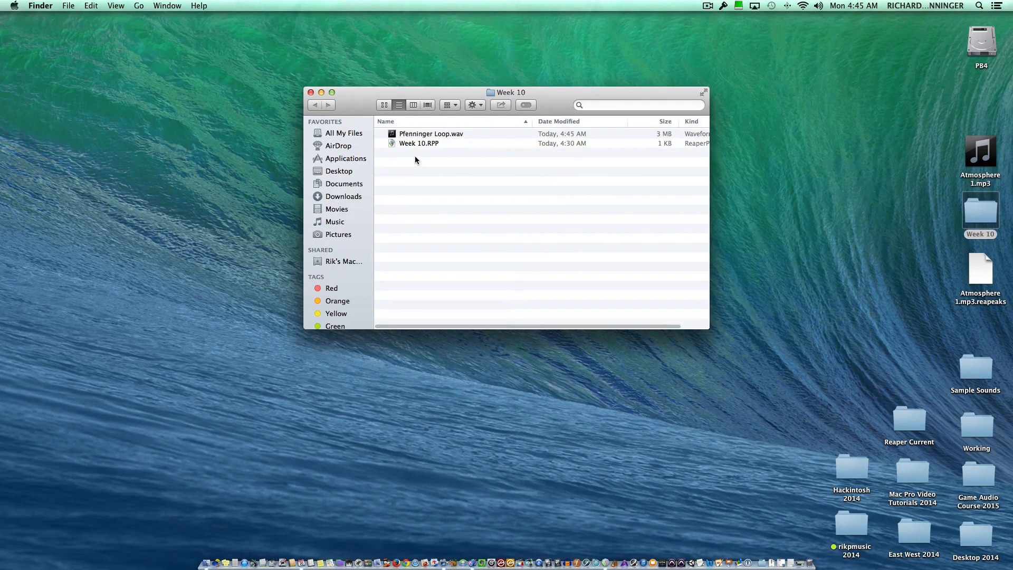
left_click(430, 135)
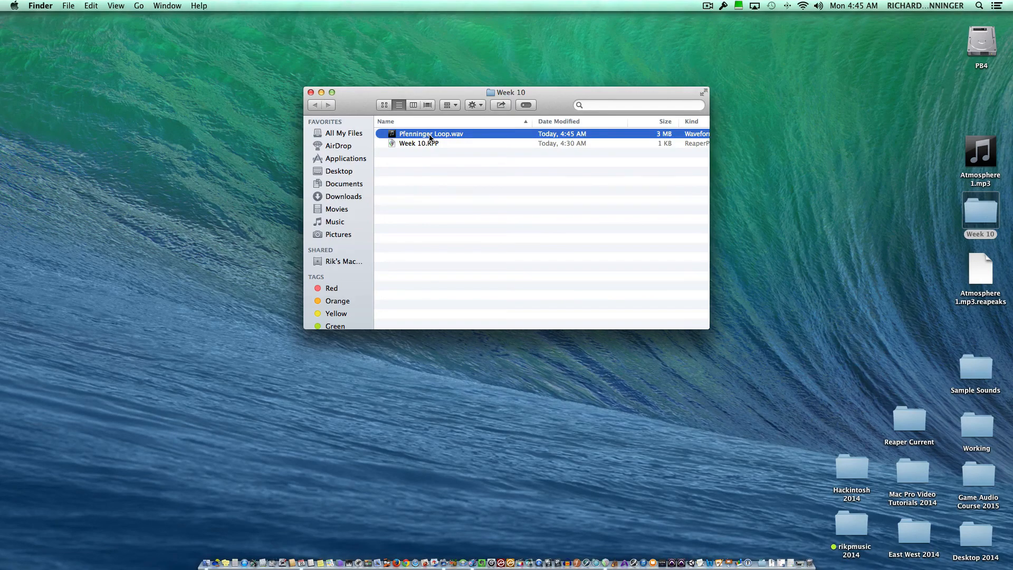
key("space")
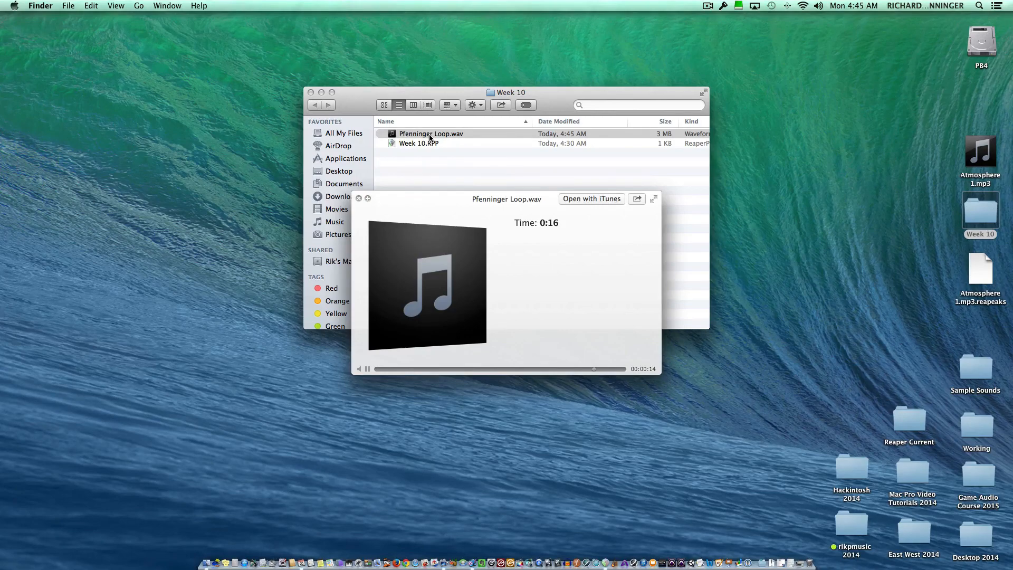
key("space")
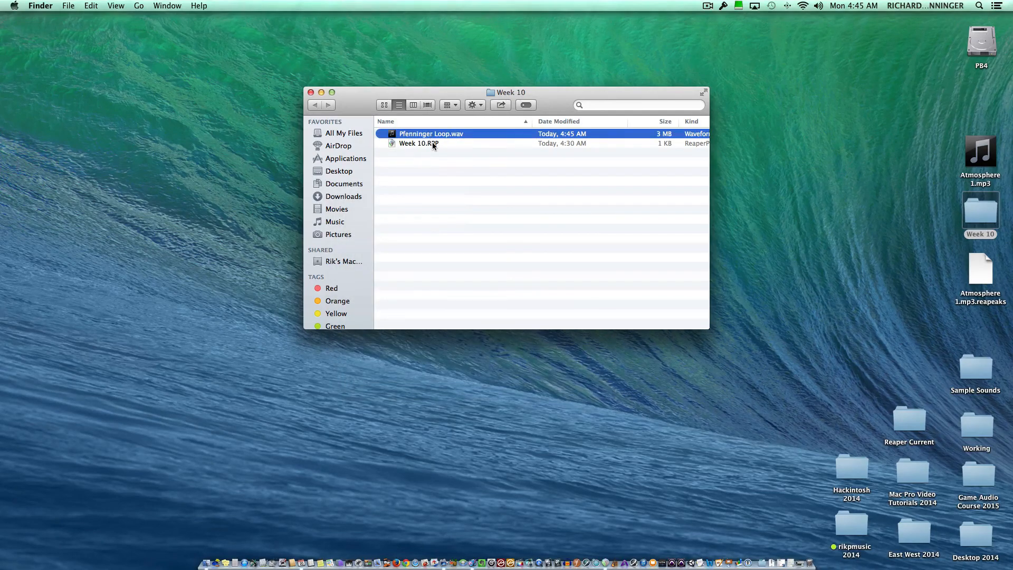